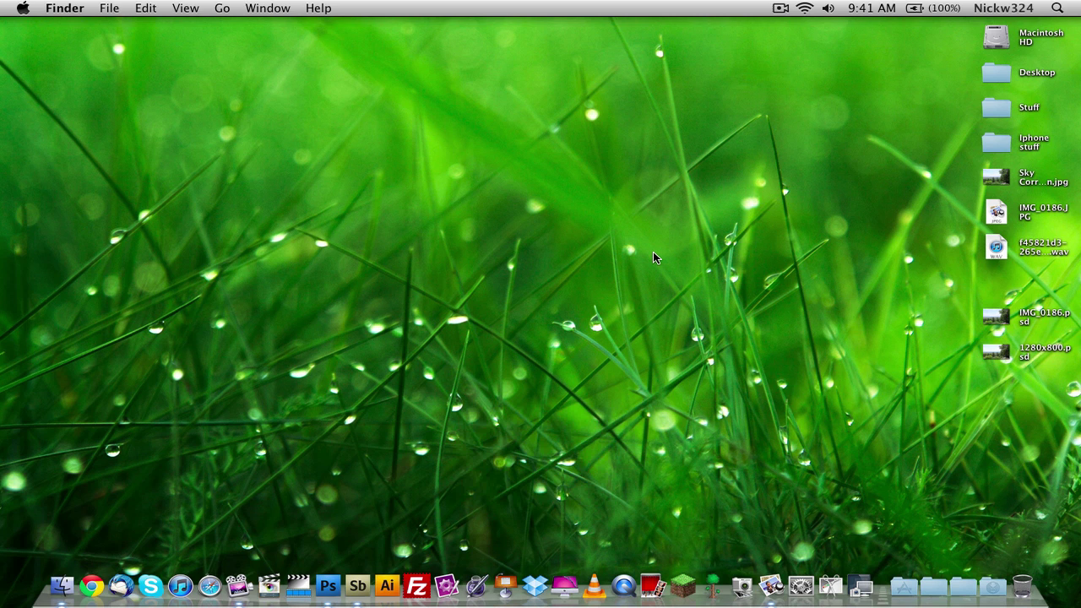
Preview IMG_0186.JPG and compare it against the Sky Correction.jpg version.
{"action": "double_click", "coordinate": [1039, 211]}
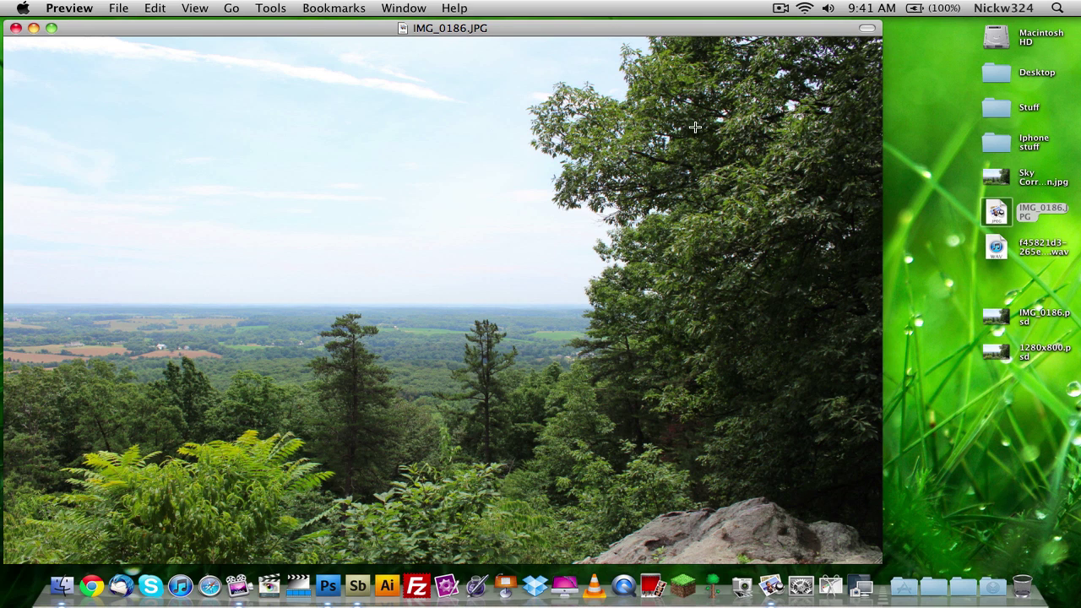
{"action": "left_click", "coordinate": [15, 28]}
{"action": "left_click", "coordinate": [289, 152]}
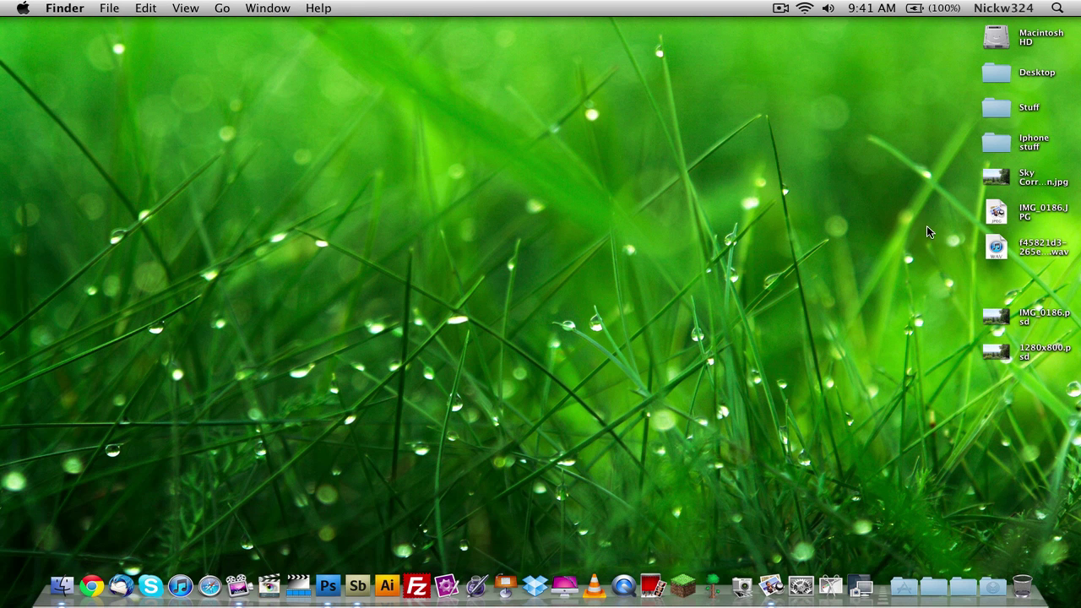
{"action": "left_click_drag", "start_coordinate": [923, 231], "coordinate": [1030, 180]}
{"action": "double_click", "coordinate": [1030, 180]}
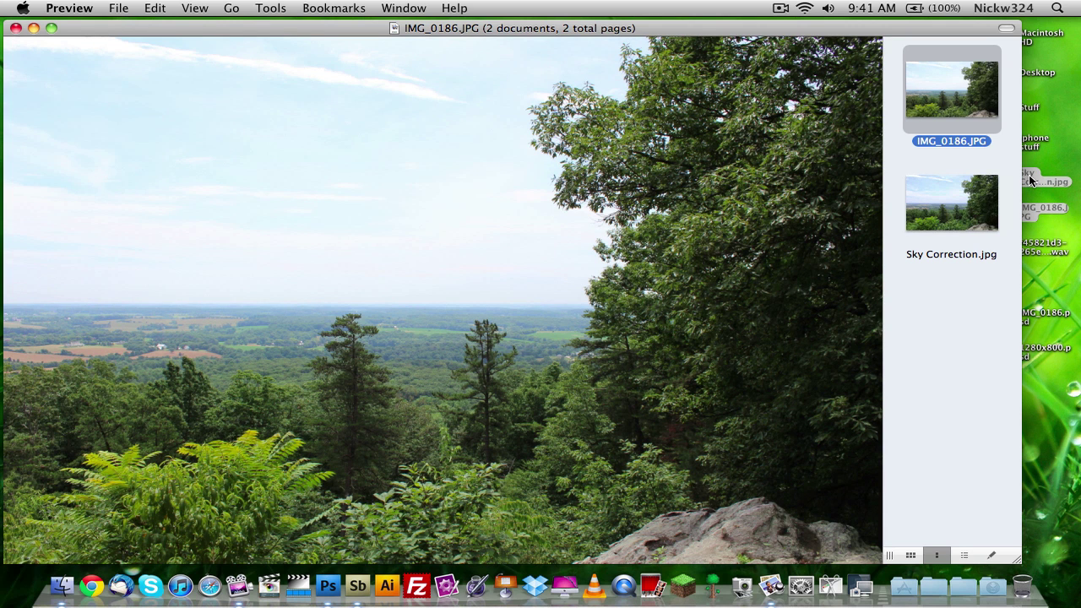
{"action": "key", "text": "Down"}
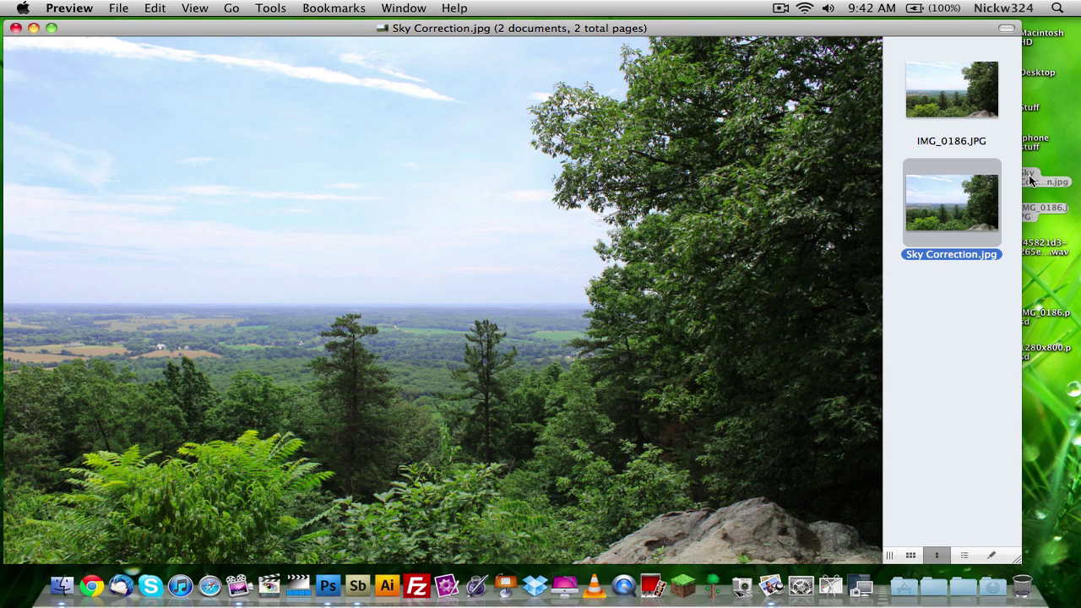
{"action": "key", "text": "Up"}
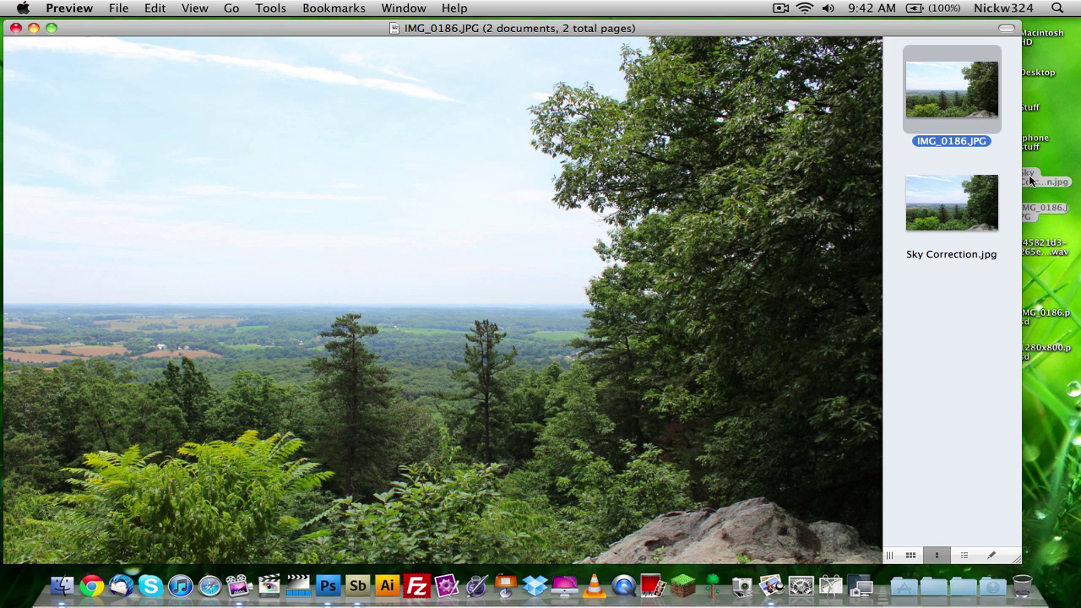
{"action": "key", "text": "Down"}
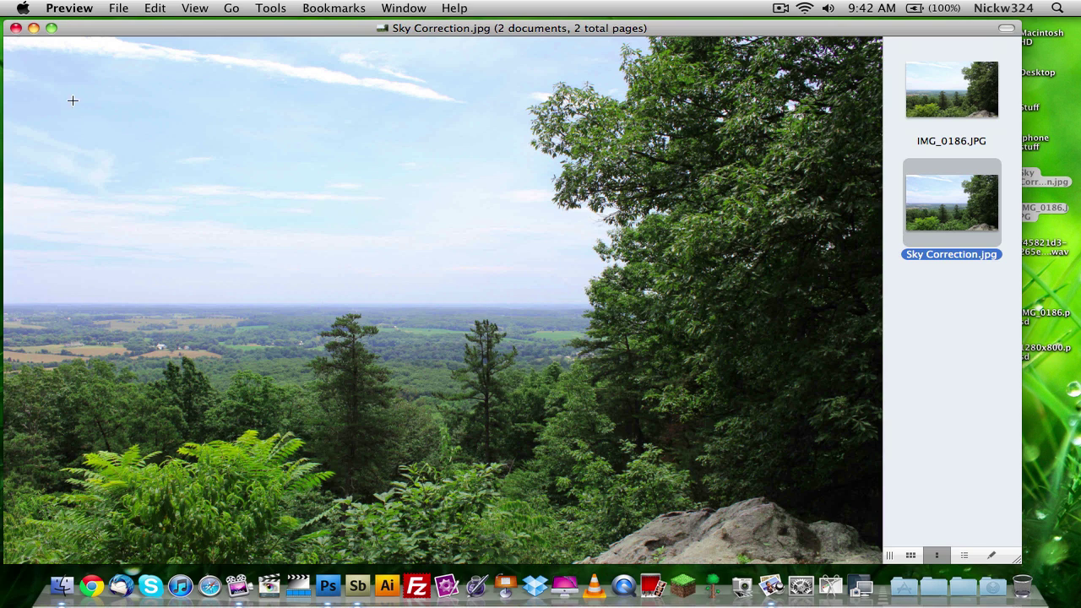
{"action": "left_click", "coordinate": [15, 28]}
{"action": "left_click", "coordinate": [432, 191]}
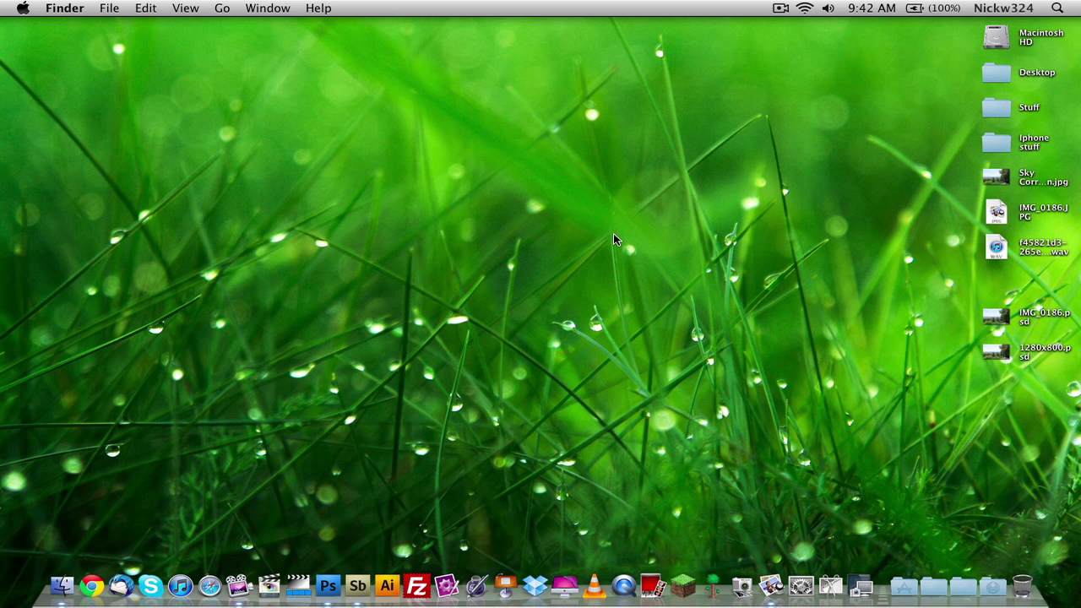
Open 1280x800.psd from the desktop in Photoshop.
{"action": "left_click_drag", "start_coordinate": [1026, 218], "coordinate": [473, 498]}
{"action": "left_click", "coordinate": [863, 238]}
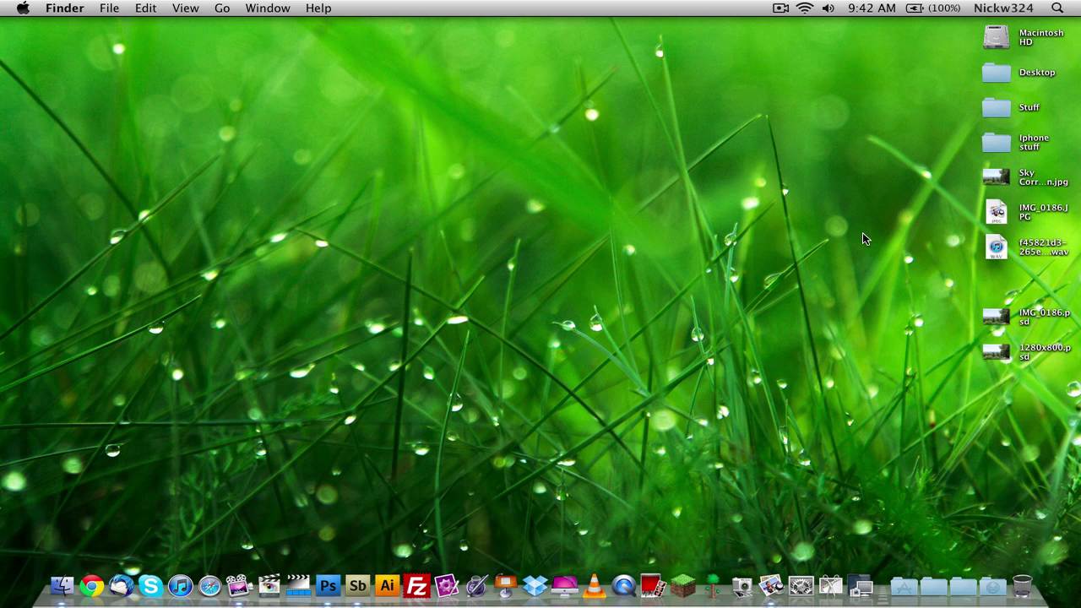
{"action": "double_click", "coordinate": [996, 351]}
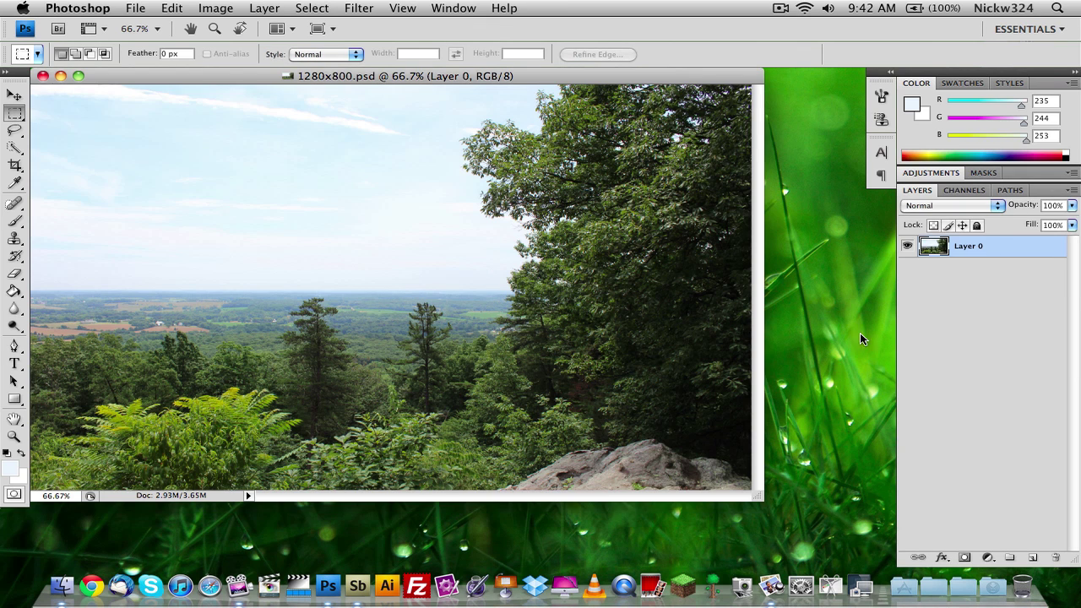
{"action": "left_click", "coordinate": [823, 320]}
{"action": "left_click", "coordinate": [522, 91]}
Duplicate Layer 0 into a Layer 0 copy.
{"action": "right_click", "coordinate": [1020, 254]}
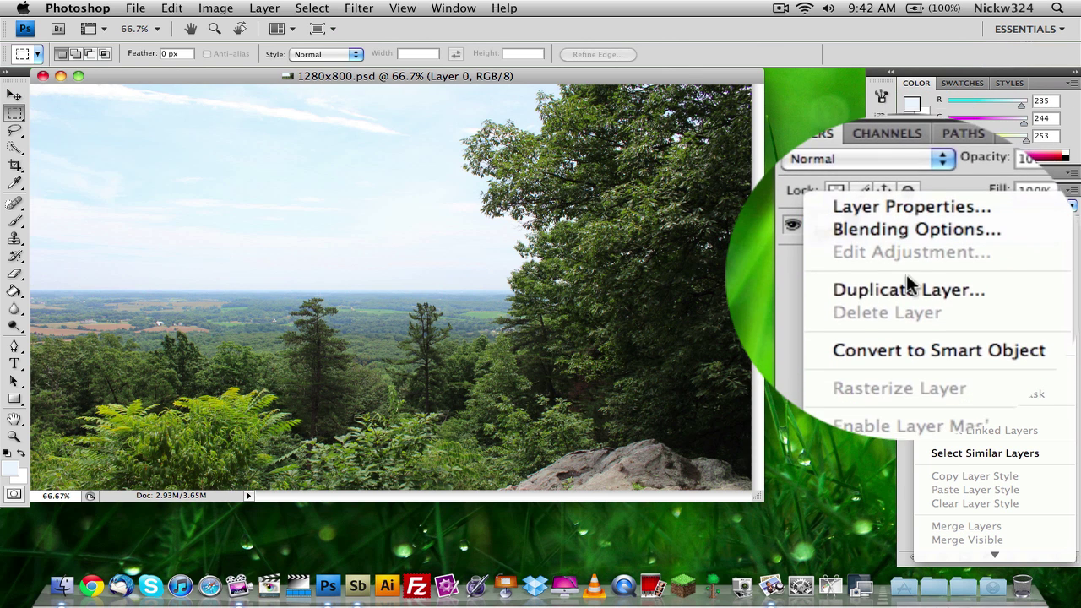
{"action": "left_click", "coordinate": [904, 279]}
{"action": "left_click", "coordinate": [684, 194]}
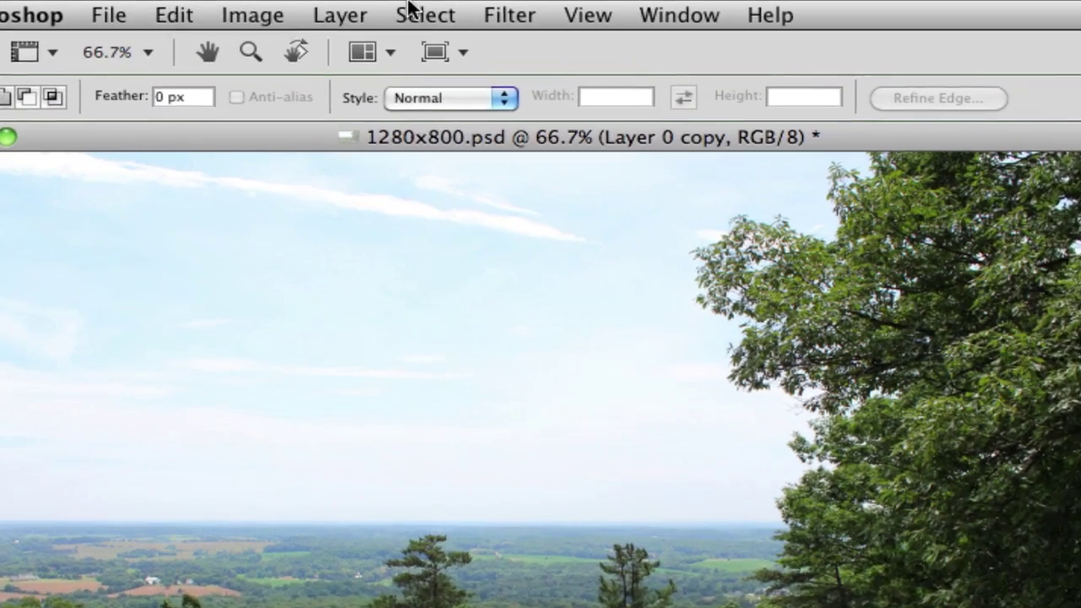
Select the sky with Color Range and copy it.
{"action": "left_click", "coordinate": [313, 8]}
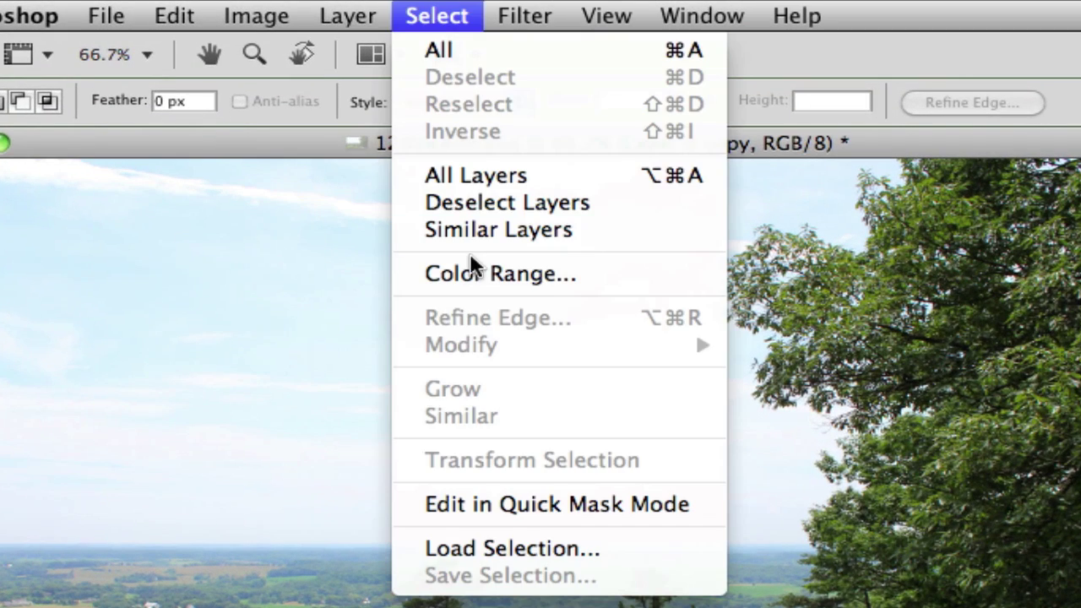
{"action": "left_click", "coordinate": [475, 277]}
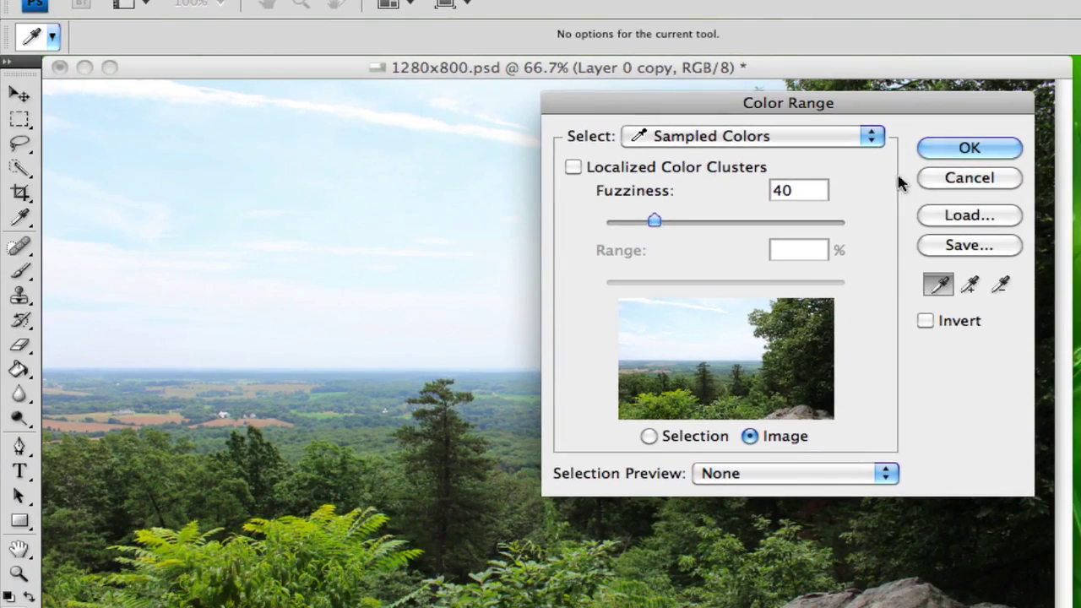
{"action": "left_click", "coordinate": [969, 148]}
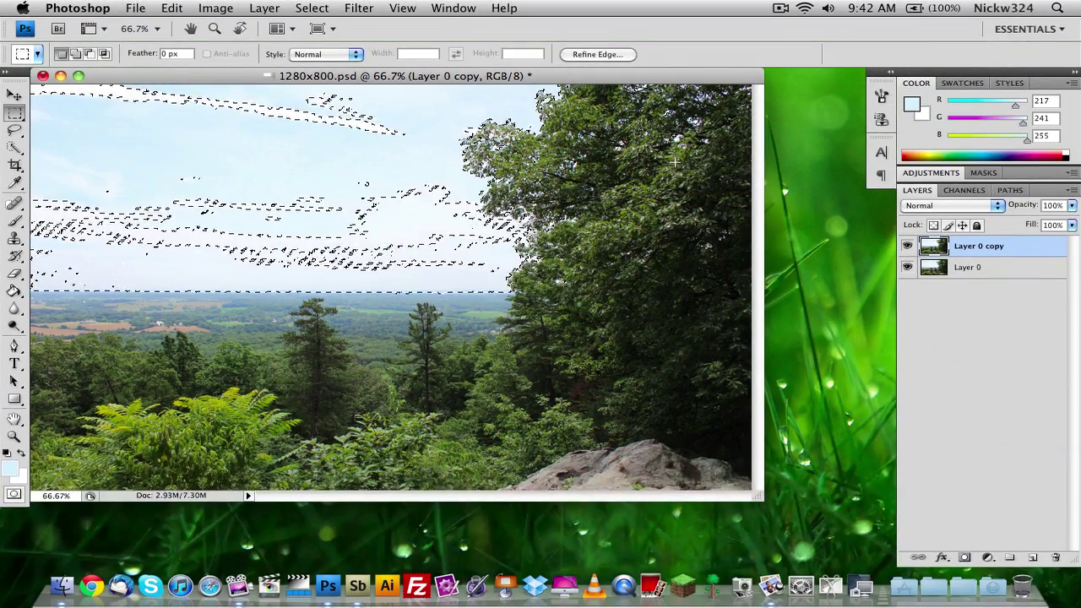
{"action": "key", "text": "super+c"}
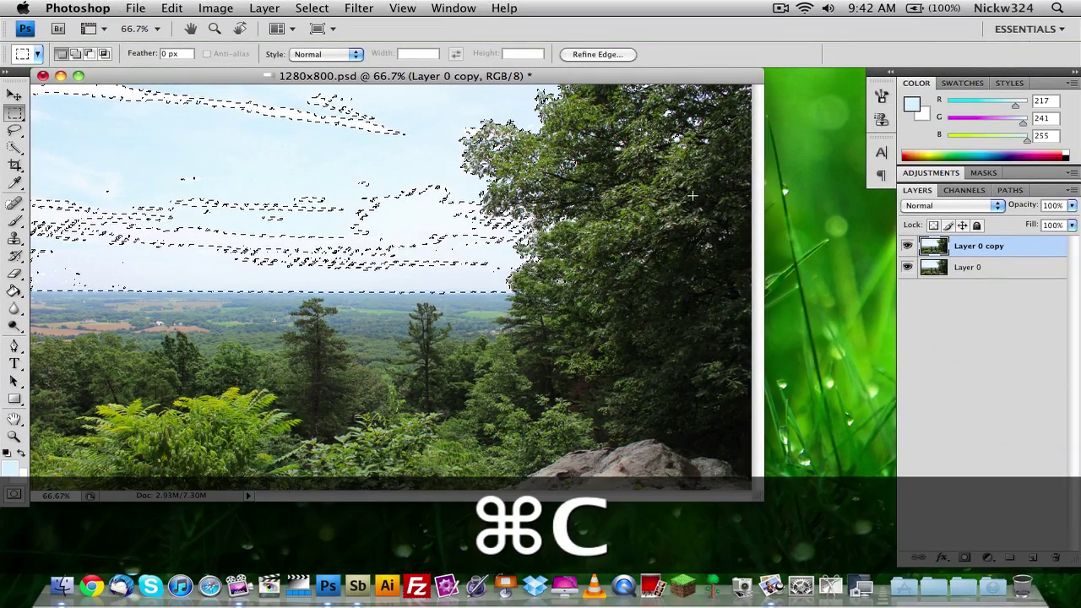
Paste the sky onto a new Layer 1 and hide the original Layer 0.
{"action": "left_click", "coordinate": [1033, 559]}
{"action": "key", "text": "super+v"}
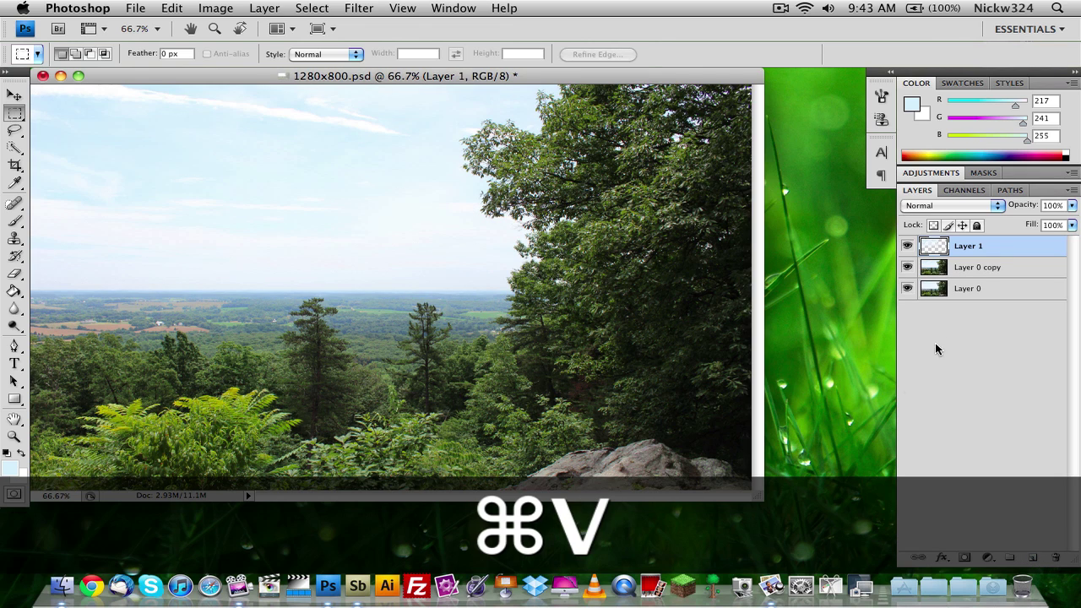
{"action": "left_click", "coordinate": [907, 288]}
{"action": "left_click", "coordinate": [907, 268]}
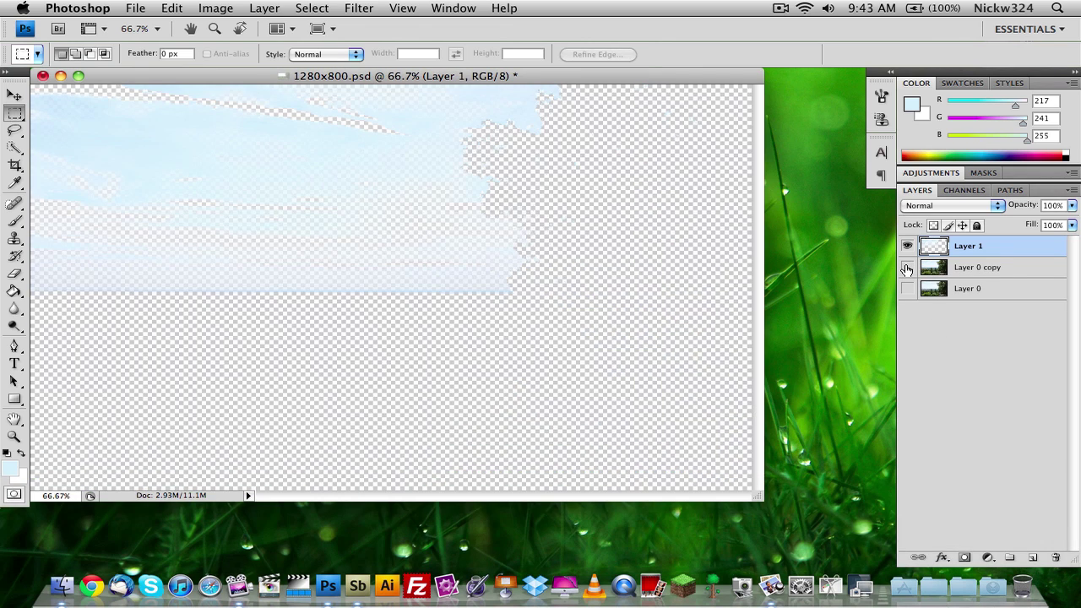
{"action": "left_click", "coordinate": [907, 268]}
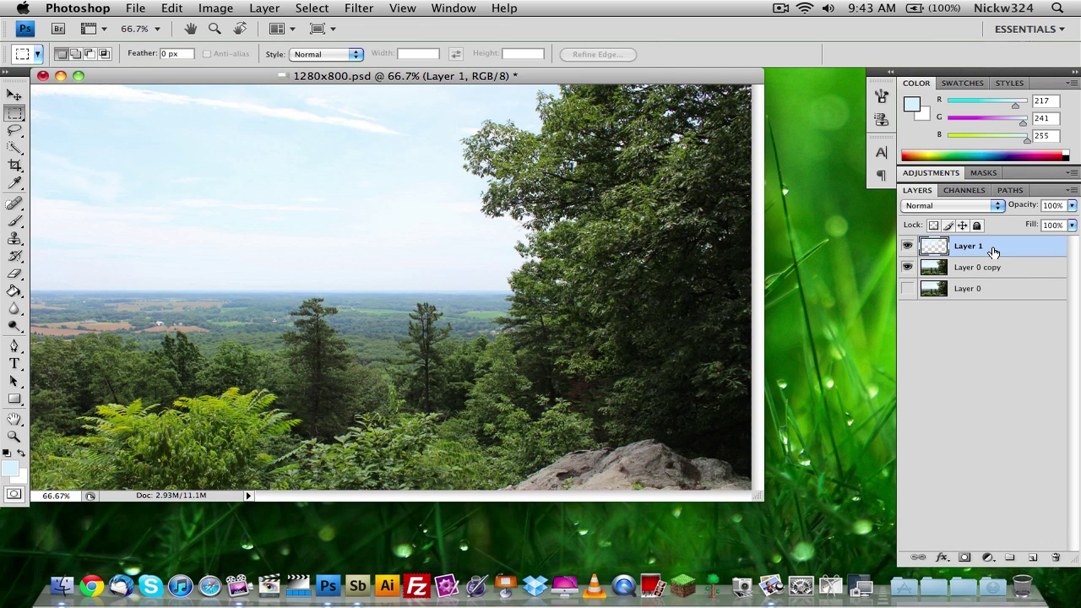
{"action": "left_click", "coordinate": [227, 8]}
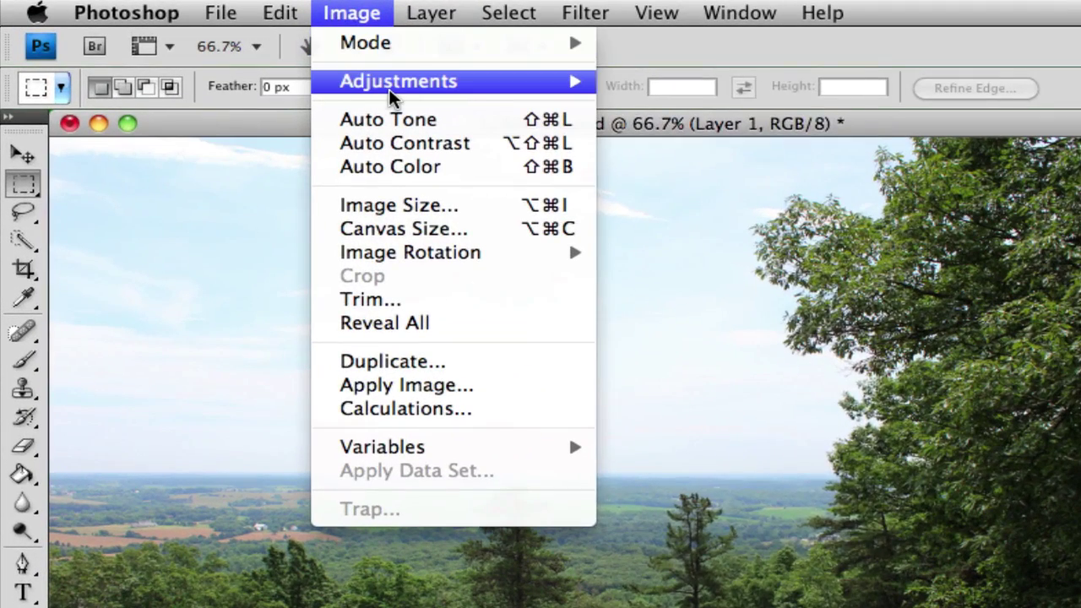
Apply a midtone Color Balance of -48, -12, +11 to the sky on Layer 1.
{"action": "mouse_move", "coordinate": [391, 98]}
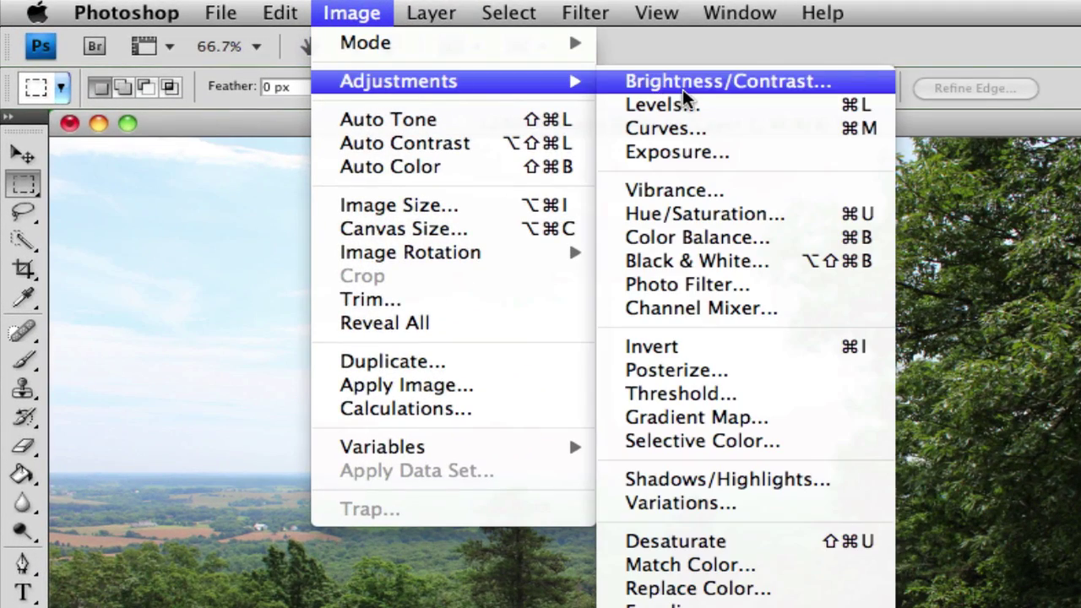
{"action": "left_click", "coordinate": [702, 236]}
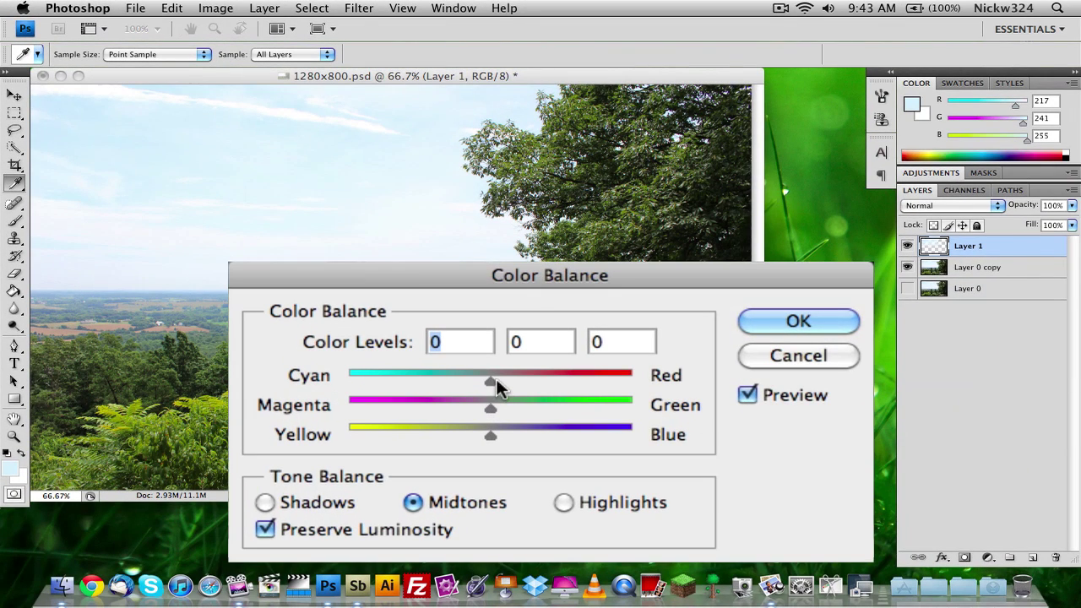
{"action": "left_click_drag", "start_coordinate": [494, 380], "coordinate": [466, 410]}
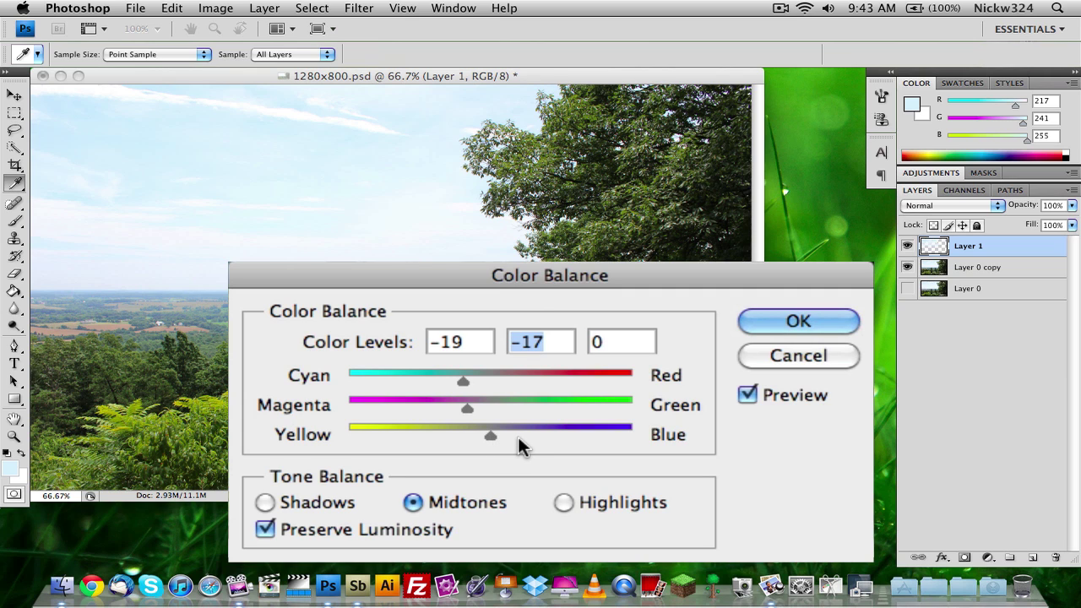
{"action": "mouse_move", "coordinate": [497, 429]}
{"action": "left_mouse_down"}
{"action": "mouse_move", "coordinate": [524, 429]}
{"action": "mouse_move", "coordinate": [505, 429]}
{"action": "left_mouse_up"}
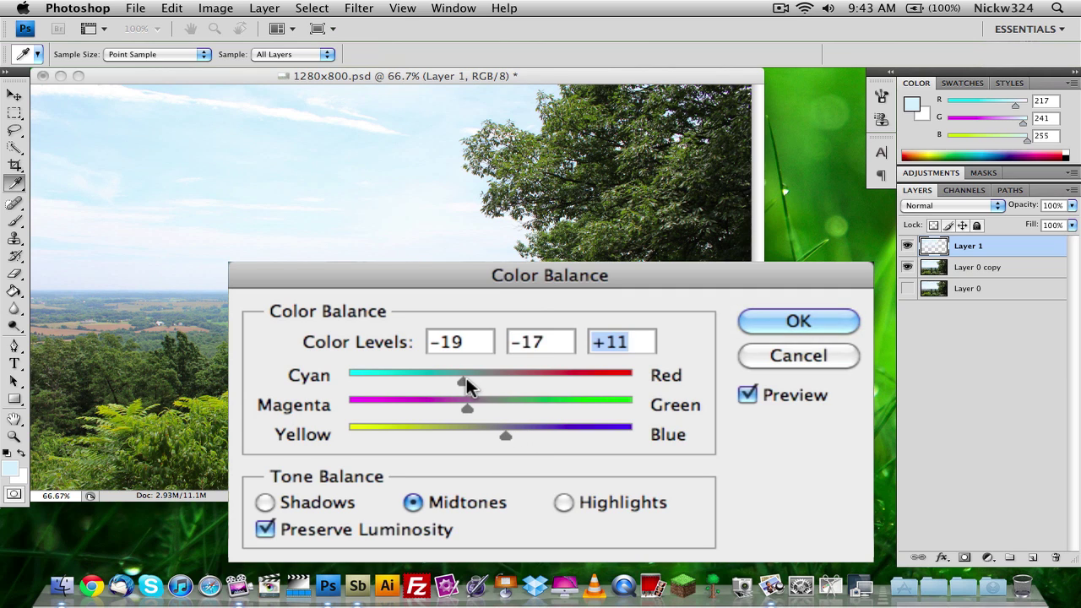
{"action": "left_click_drag", "start_coordinate": [466, 378], "coordinate": [424, 381]}
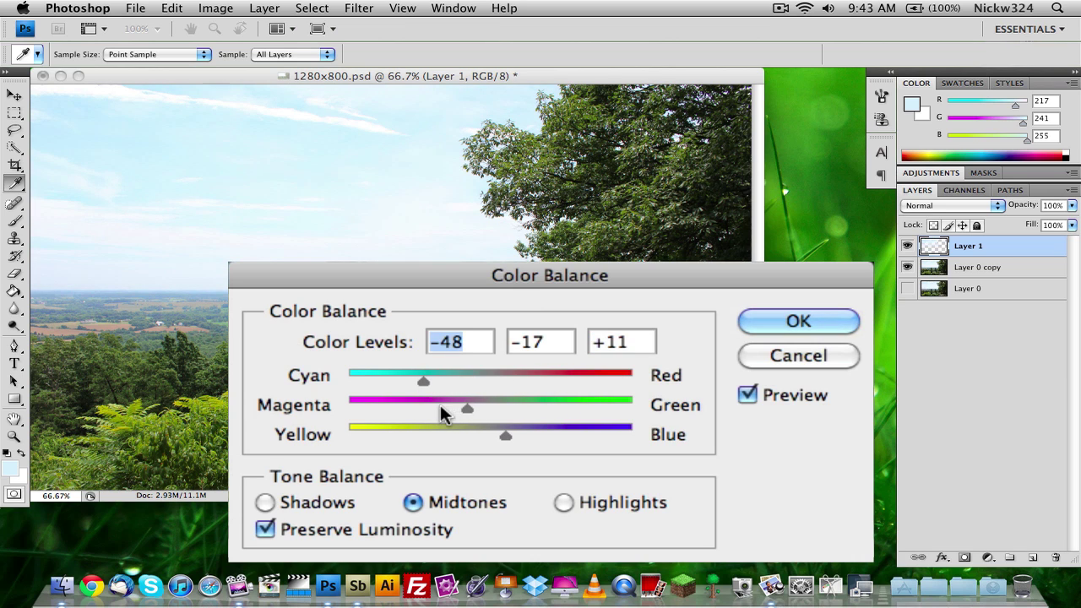
{"action": "left_click_drag", "start_coordinate": [467, 409], "coordinate": [484, 389]}
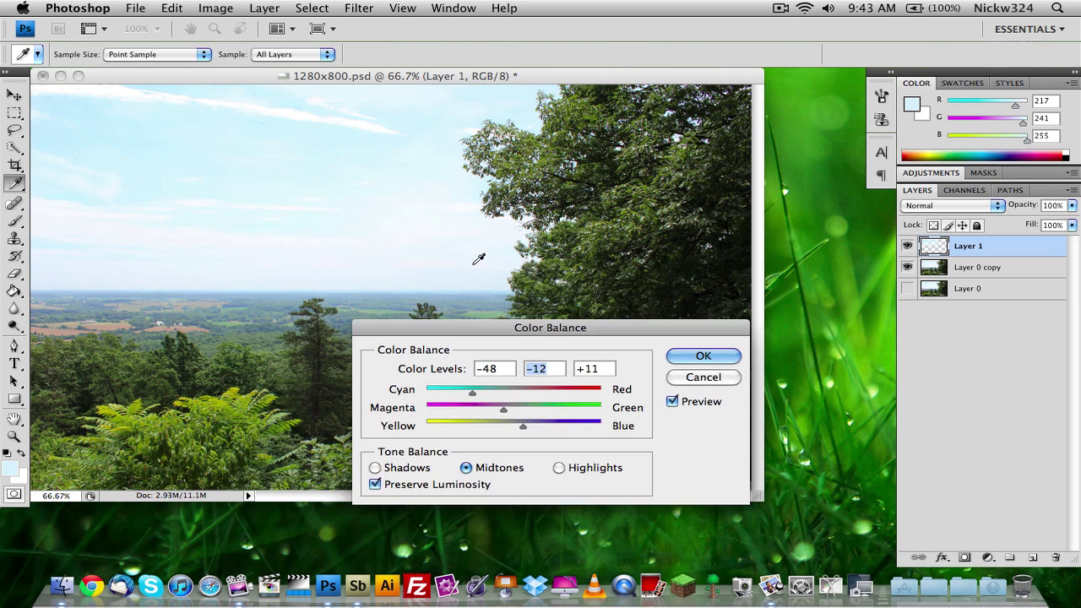
{"action": "left_click", "coordinate": [693, 358]}
Toggle Layer 1's visibility to compare the bluer sky, then select Layer 0 copy.
{"action": "key", "text": "m"}
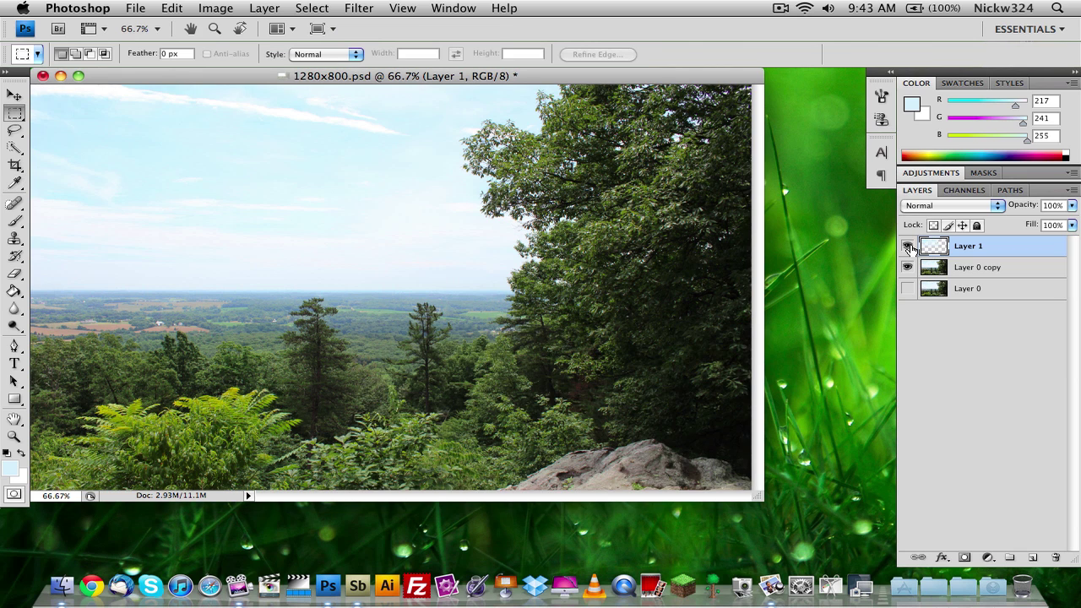
{"action": "left_click", "coordinate": [908, 245]}
{"action": "left_click", "coordinate": [909, 247]}
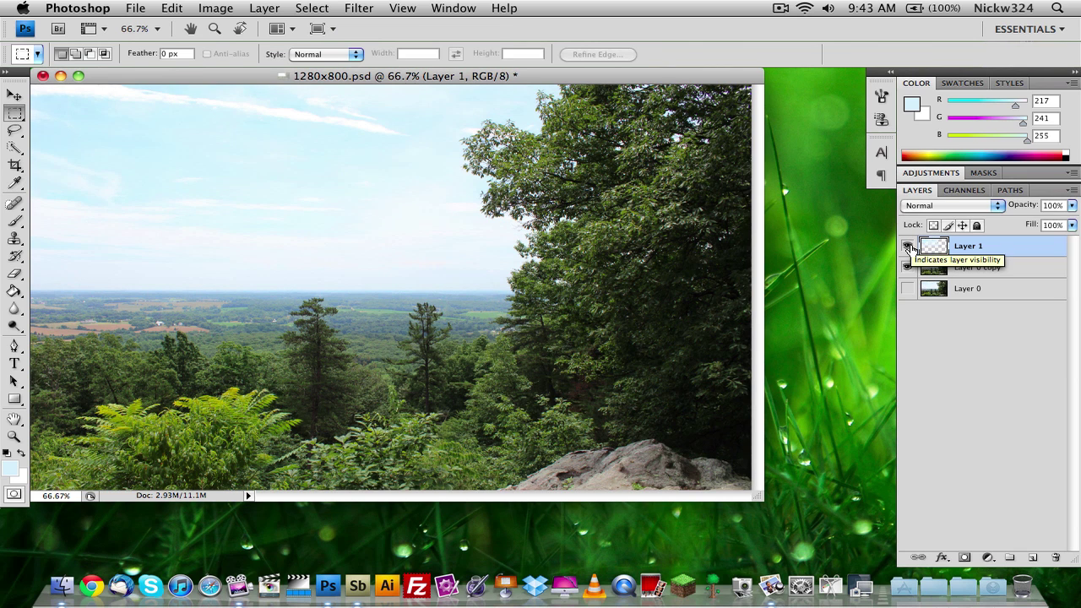
{"action": "left_click", "coordinate": [908, 247]}
{"action": "left_click", "coordinate": [908, 246]}
{"action": "left_click", "coordinate": [973, 272]}
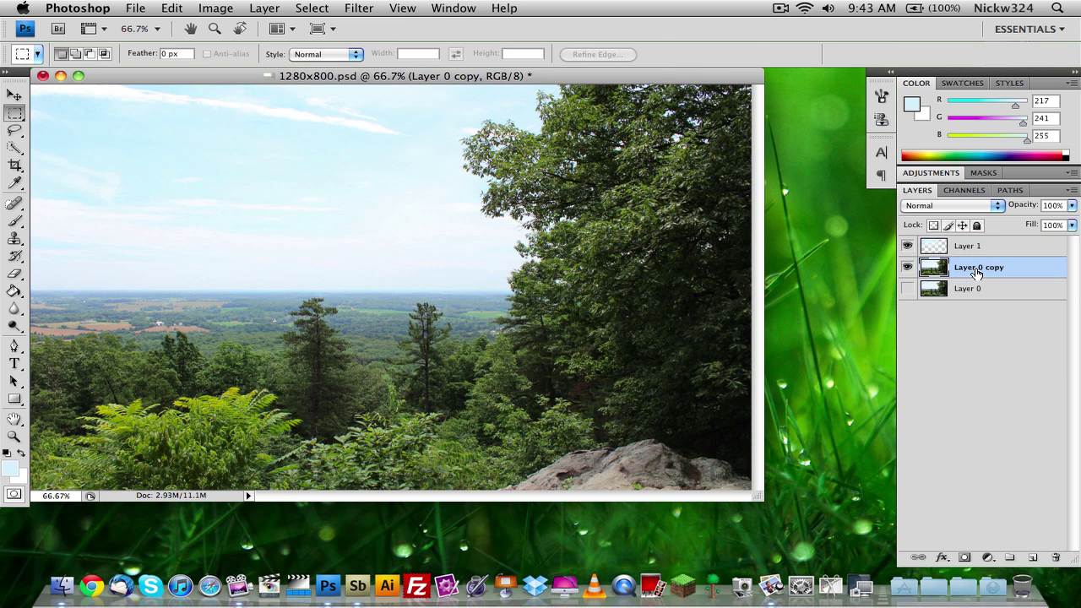
Color-range select the sky again and paste it onto a new Layer 2.
{"action": "left_click", "coordinate": [313, 8]}
{"action": "left_click", "coordinate": [308, 148]}
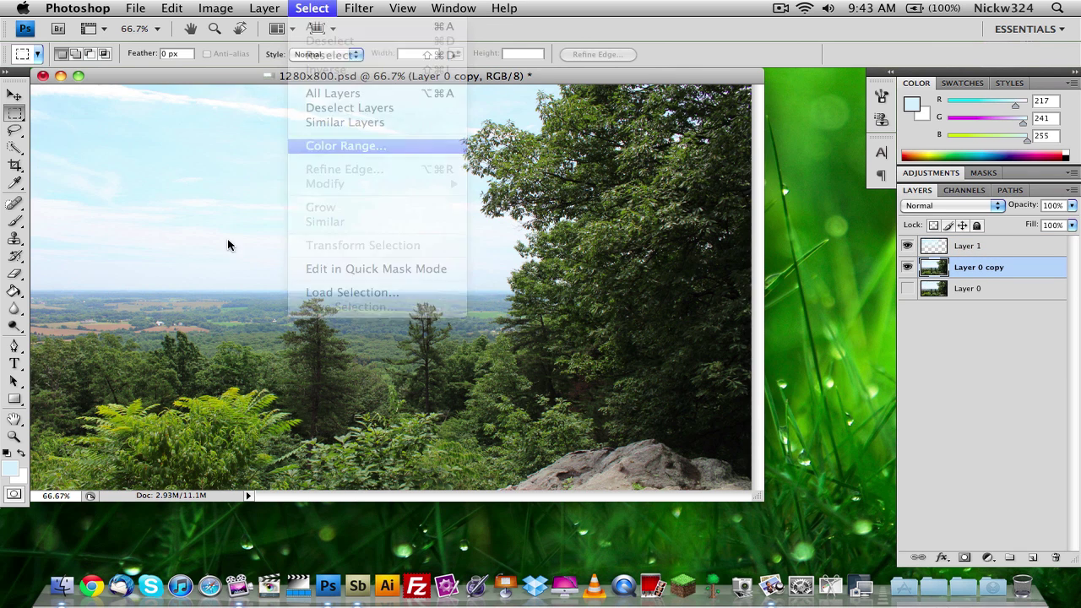
{"action": "left_click", "coordinate": [169, 270]}
{"action": "left_click", "coordinate": [672, 131]}
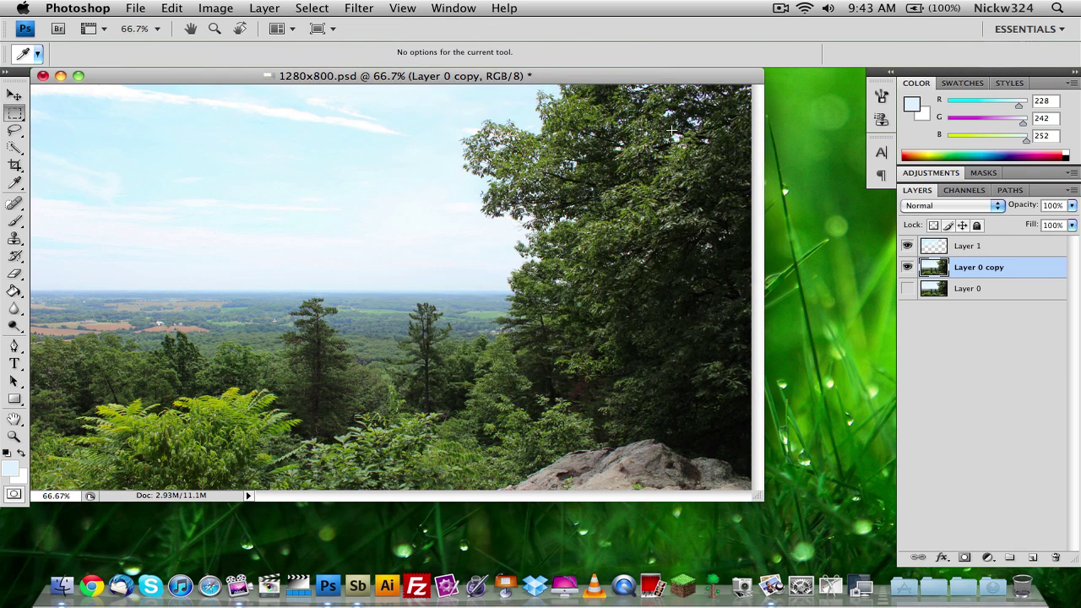
{"action": "key", "text": "super+c"}
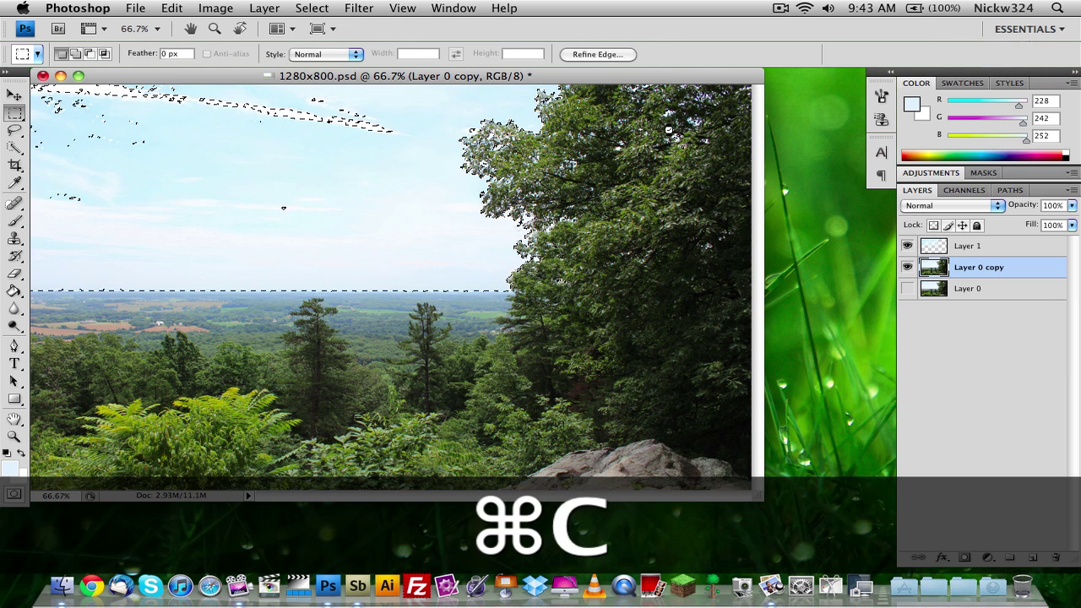
{"action": "left_click", "coordinate": [1032, 558]}
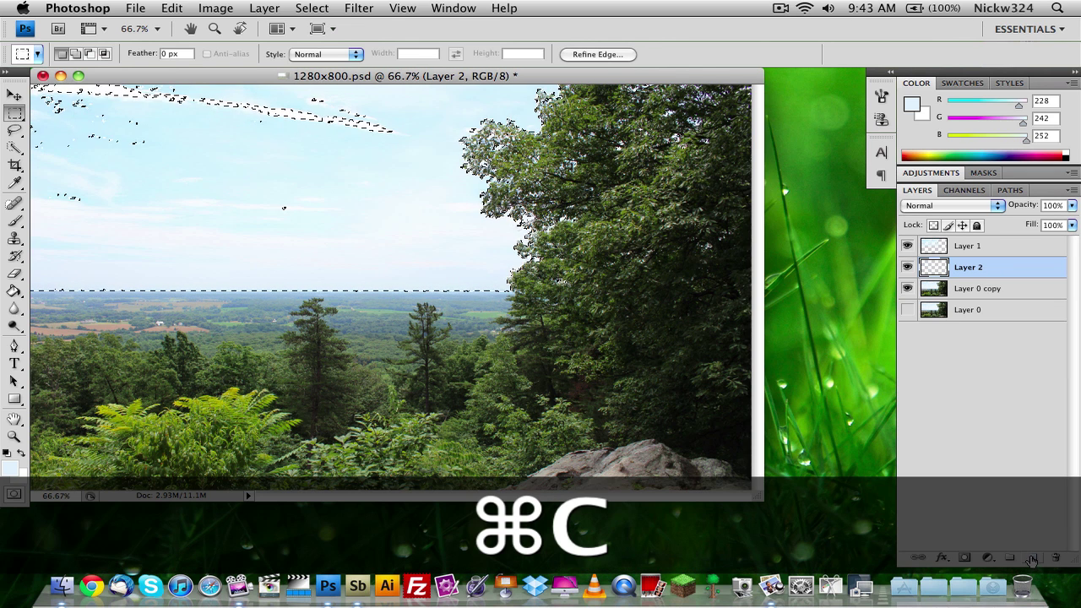
{"action": "key", "text": "super+v"}
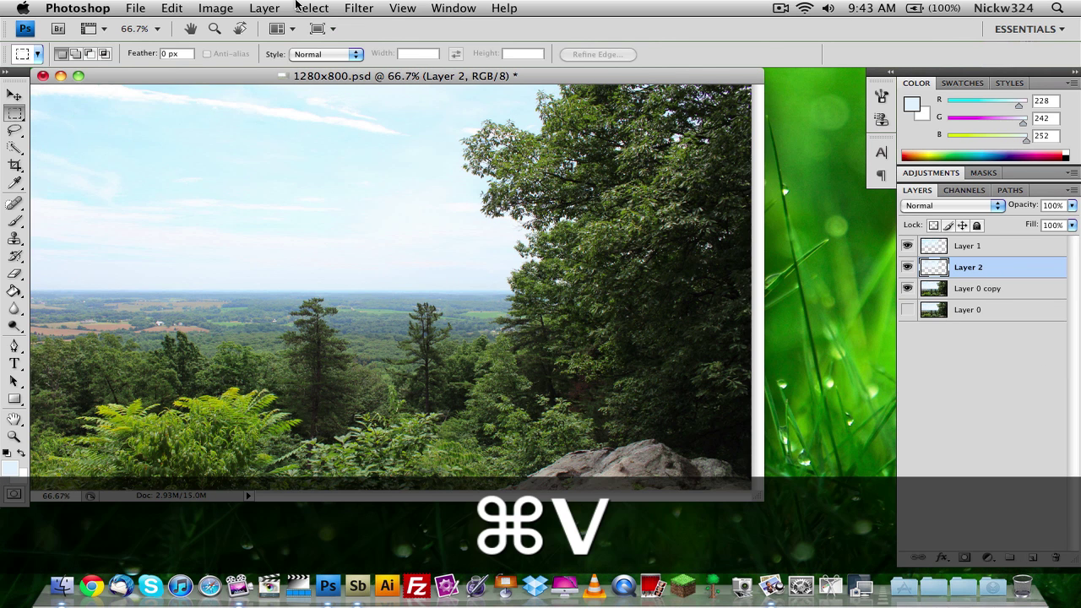
Cancel an unchanged Color Balance dialog and hide Layer 1.
{"action": "left_click", "coordinate": [217, 8]}
{"action": "mouse_move", "coordinate": [245, 50]}
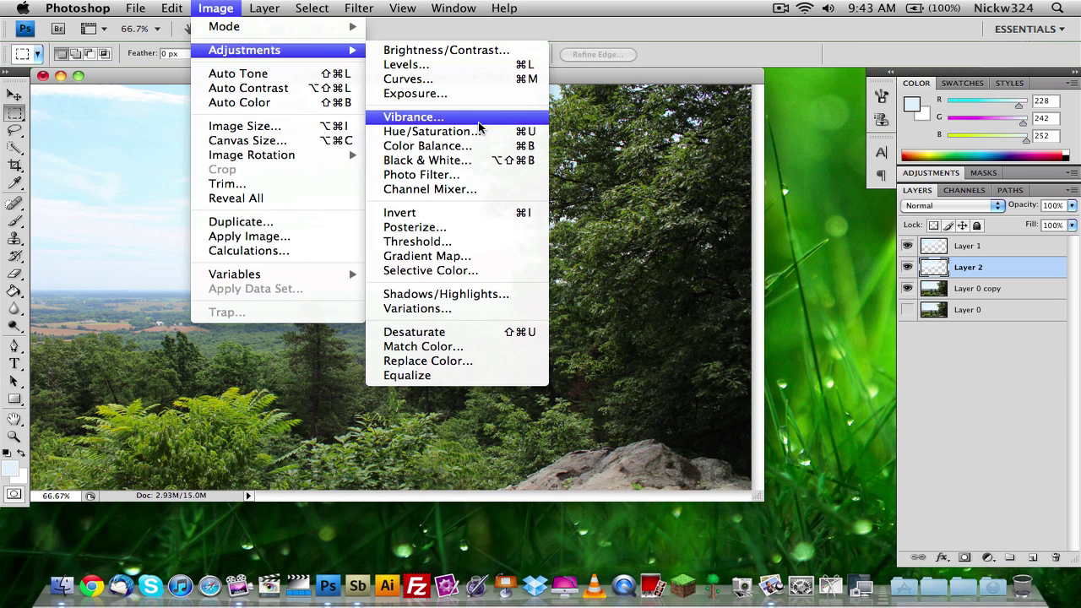
{"action": "left_click", "coordinate": [467, 146]}
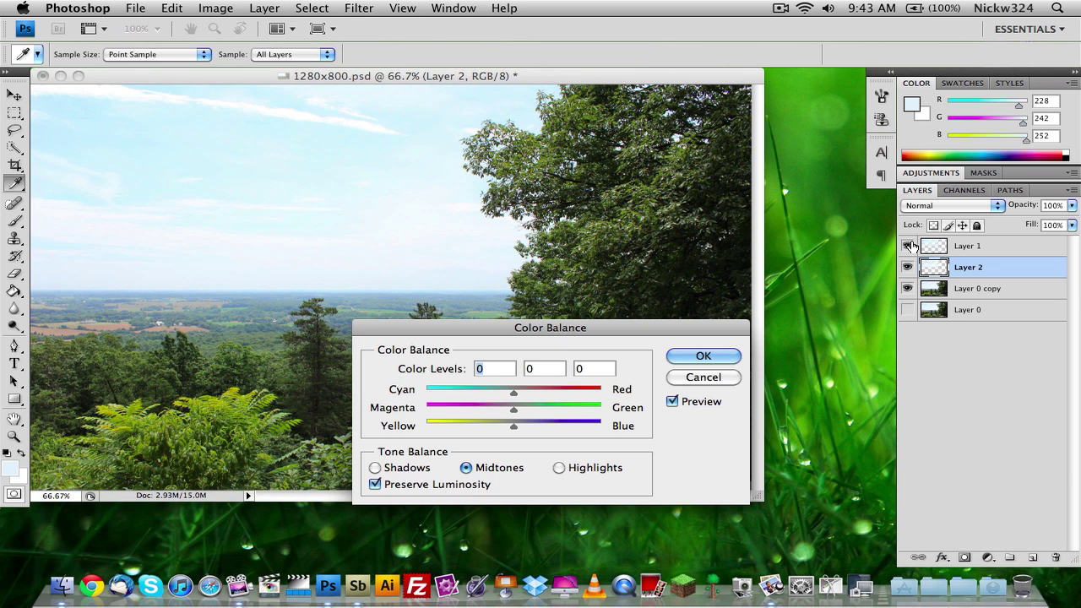
{"action": "left_click", "coordinate": [714, 377]}
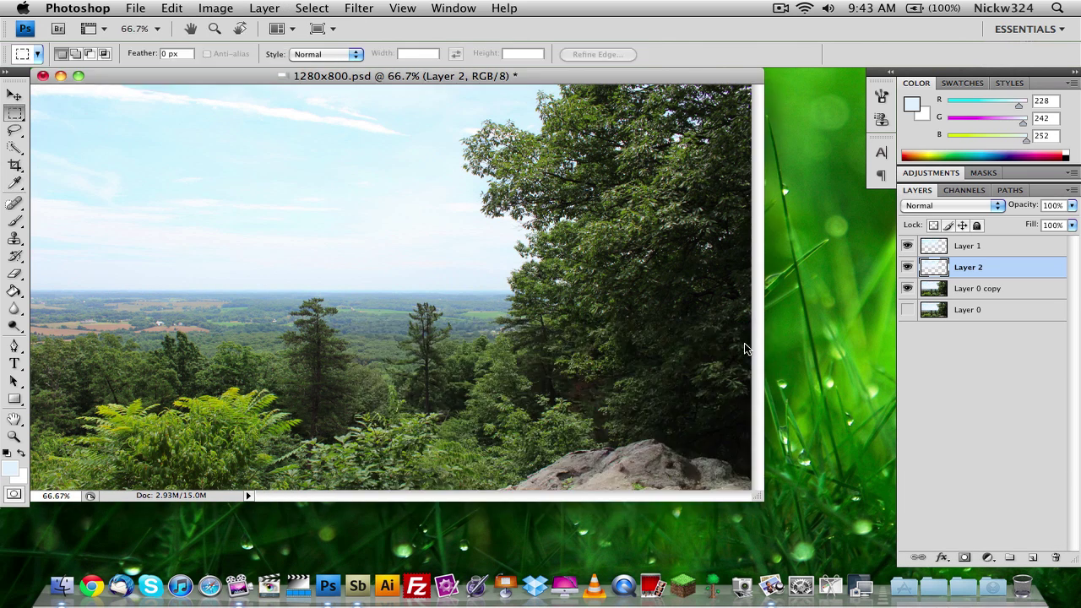
{"action": "left_click", "coordinate": [907, 245]}
Apply a midtone Color Balance of -29, -10, +11 to Layer 2.
{"action": "left_click", "coordinate": [173, 8]}
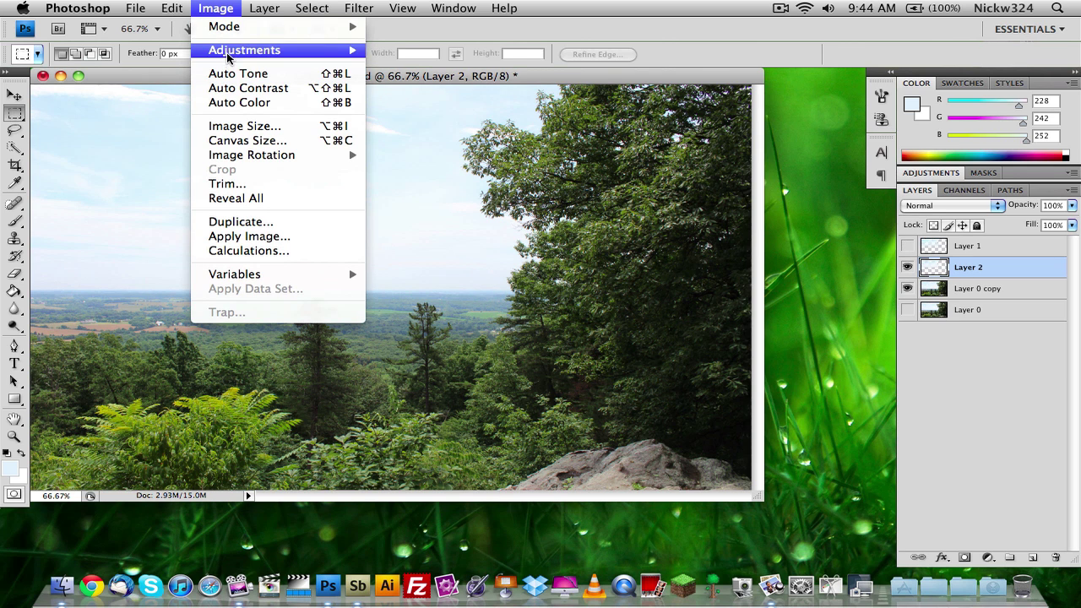
{"action": "mouse_move", "coordinate": [228, 57]}
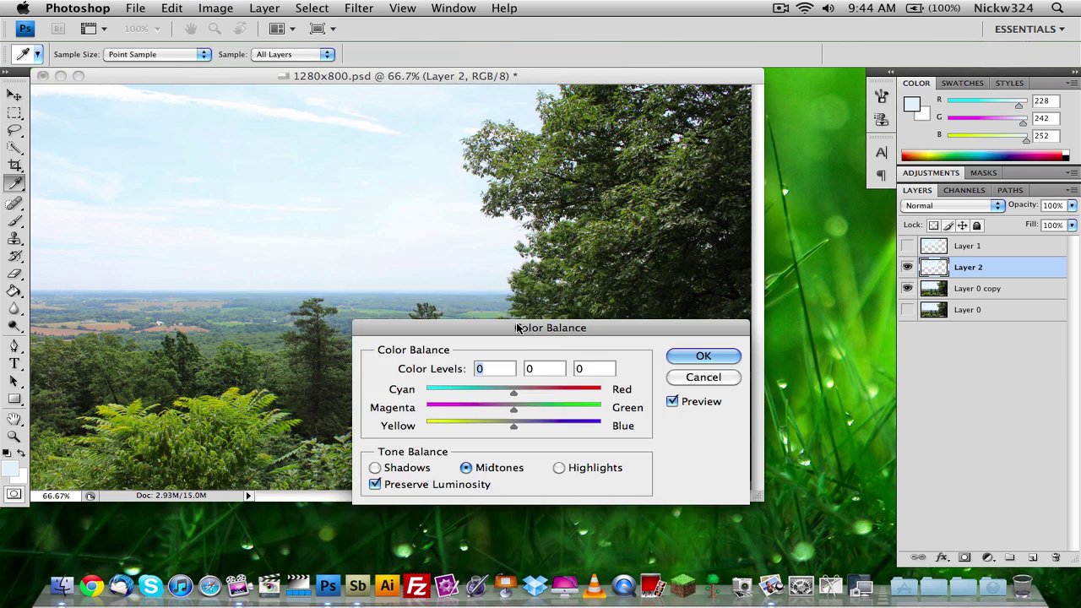
{"action": "left_click_drag", "start_coordinate": [513, 393], "coordinate": [508, 434]}
{"action": "left_click_drag", "start_coordinate": [478, 382], "coordinate": [450, 387]}
{"action": "key", "text": "Return"}
{"action": "key", "text": "m"}
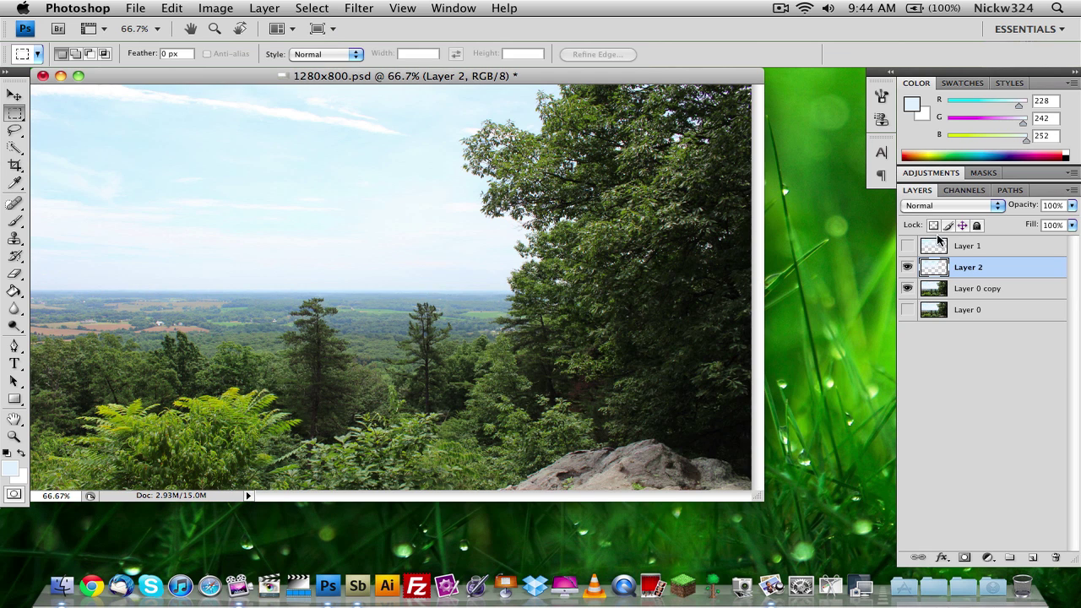
Merge Layer 0 copy, Layer 2 and Layer 1 into a single Layer 1.
{"action": "left_click", "coordinate": [907, 266]}
{"action": "left_click", "coordinate": [985, 290]}
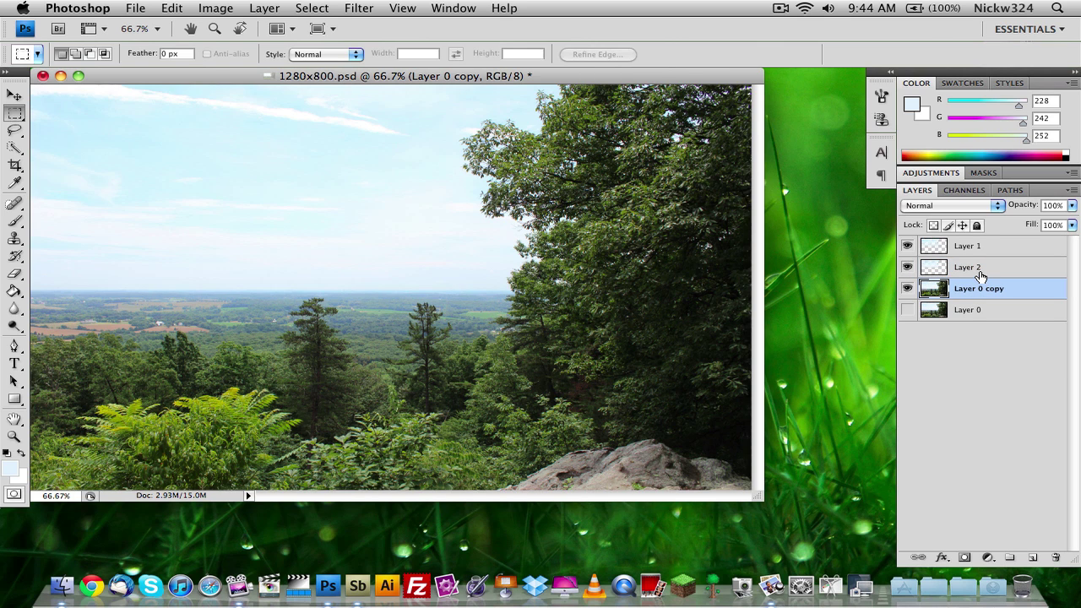
{"action": "left_click", "coordinate": [980, 270], "text": "shift"}
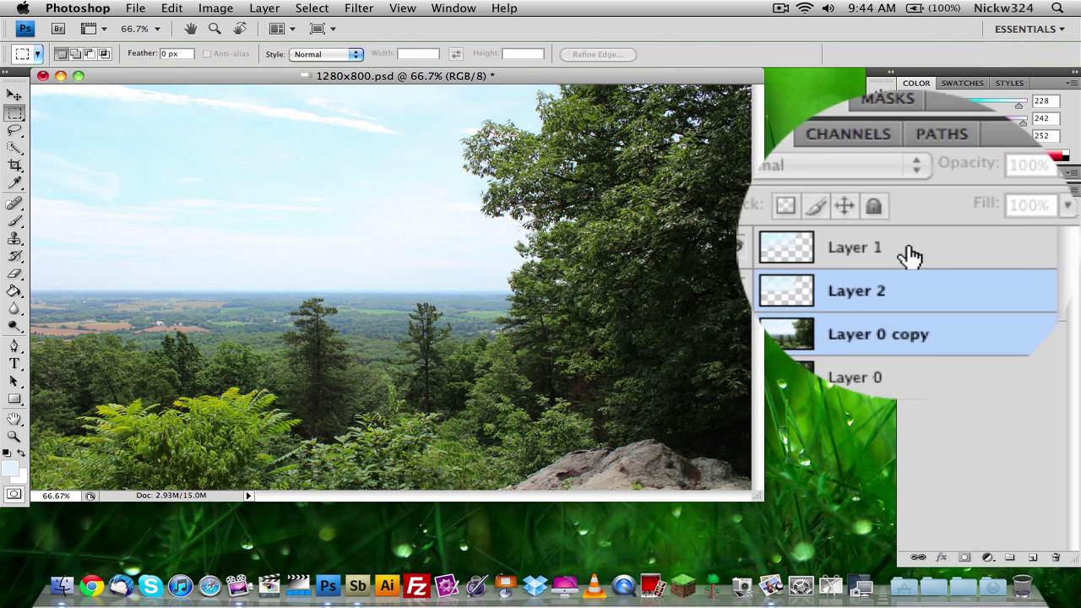
{"action": "left_click", "coordinate": [983, 245], "text": "shift"}
{"action": "right_click", "coordinate": [908, 240]}
{"action": "left_click", "coordinate": [908, 450]}
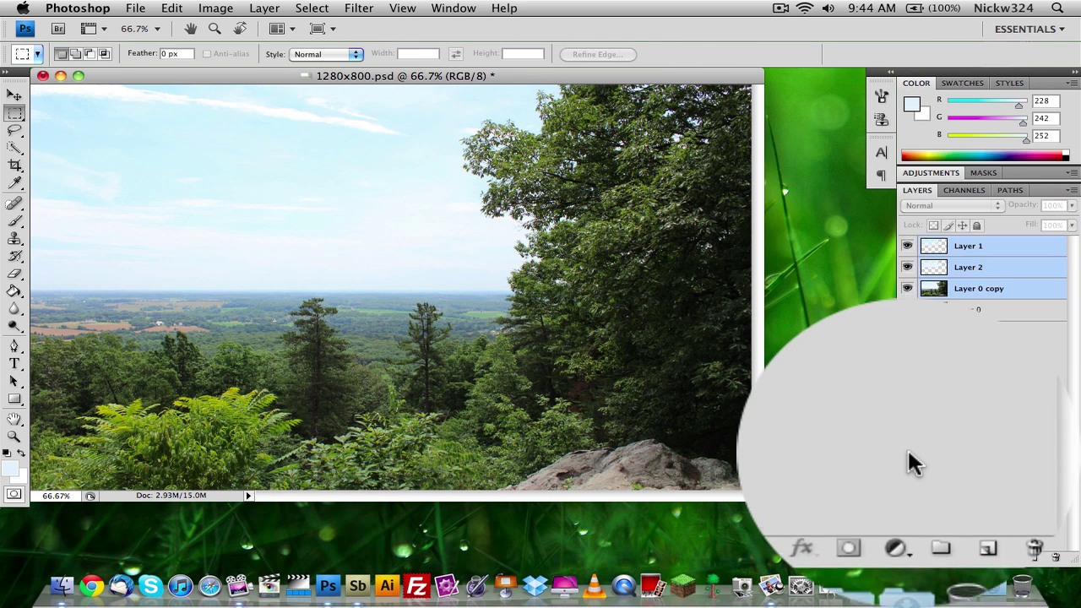
Apply Brightness/Contrast of -15 brightness and 13 contrast to the merged layer.
{"action": "left_click", "coordinate": [217, 8]}
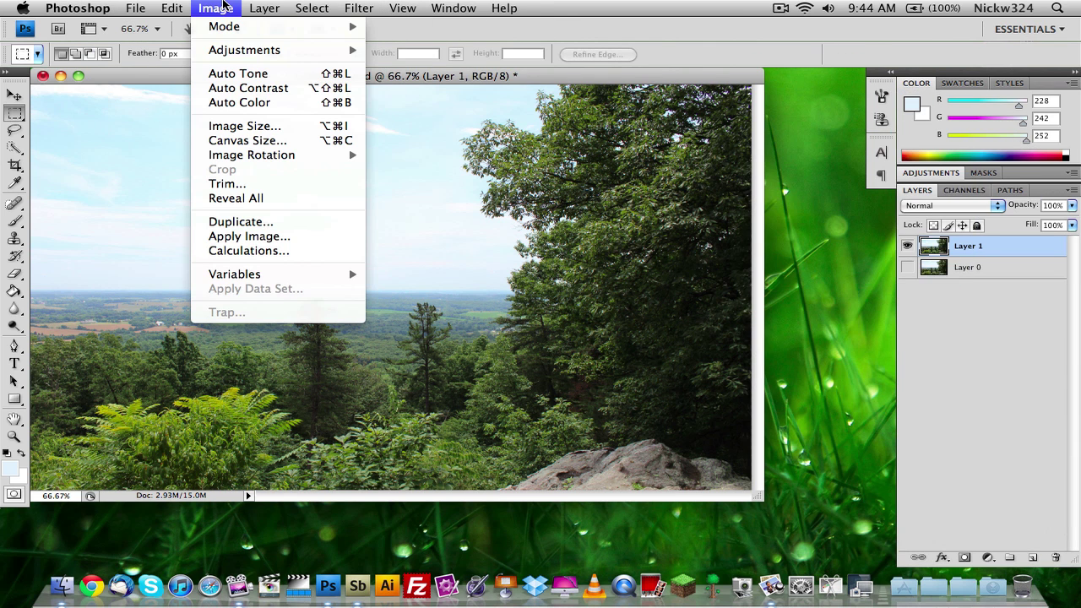
{"action": "mouse_move", "coordinate": [231, 50]}
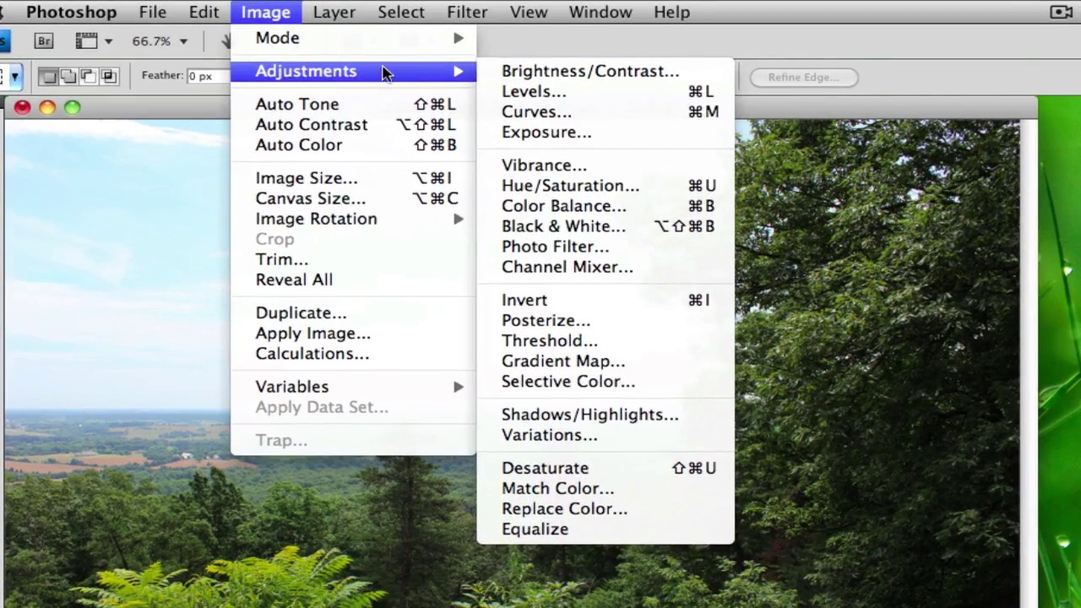
{"action": "left_click", "coordinate": [582, 72]}
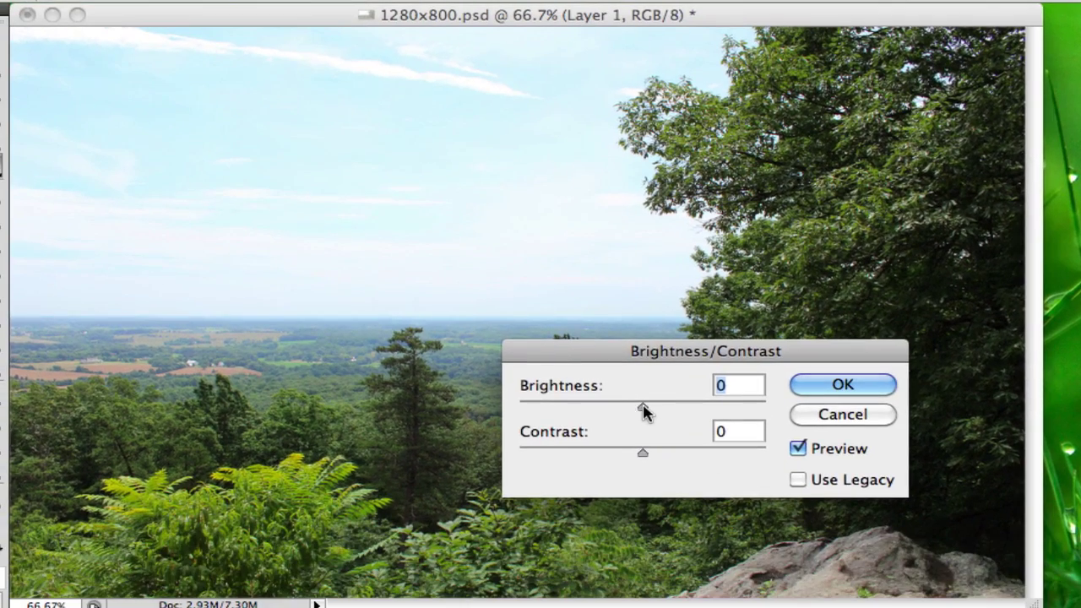
{"action": "left_click_drag", "start_coordinate": [643, 412], "coordinate": [632, 411]}
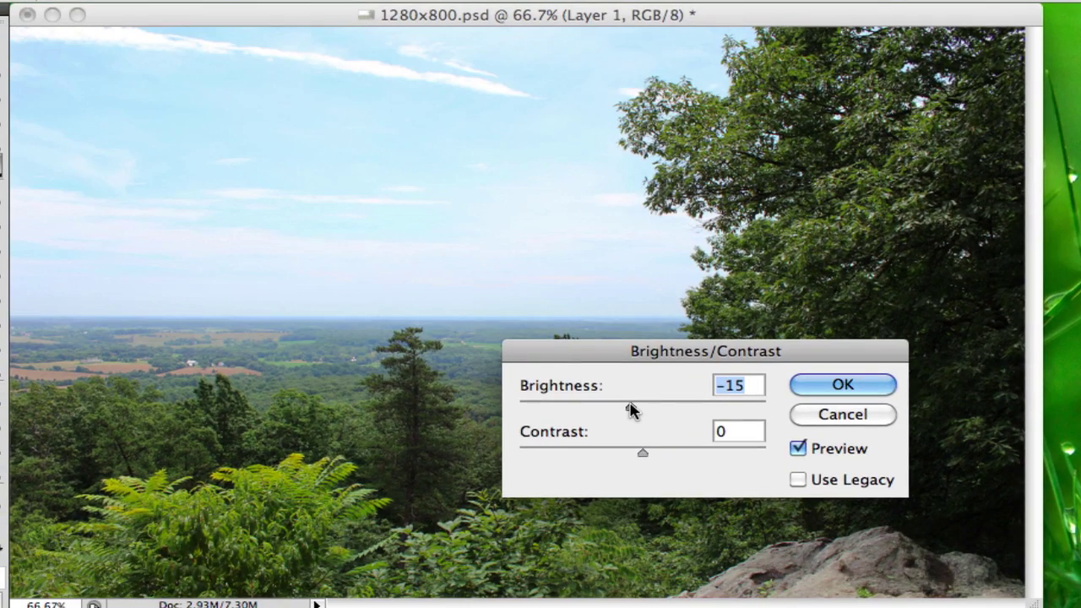
{"action": "left_click_drag", "start_coordinate": [645, 456], "coordinate": [659, 457]}
{"action": "left_click", "coordinate": [842, 386]}
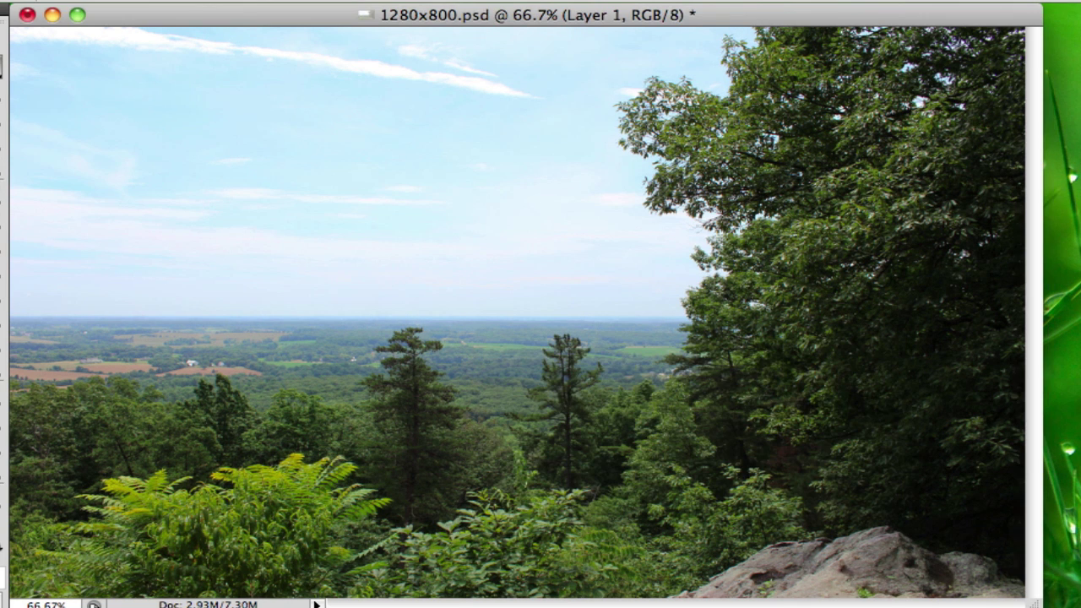
{"action": "key", "text": "super+z"}
{"action": "key", "text": "super+z"}
{"action": "key", "text": "super+z"}
{"action": "key", "text": "super+z"}
Apply a Curves adjustment with a single midpoint added to Layer 1.
{"action": "left_click", "coordinate": [263, 12]}
{"action": "mouse_move", "coordinate": [304, 73]}
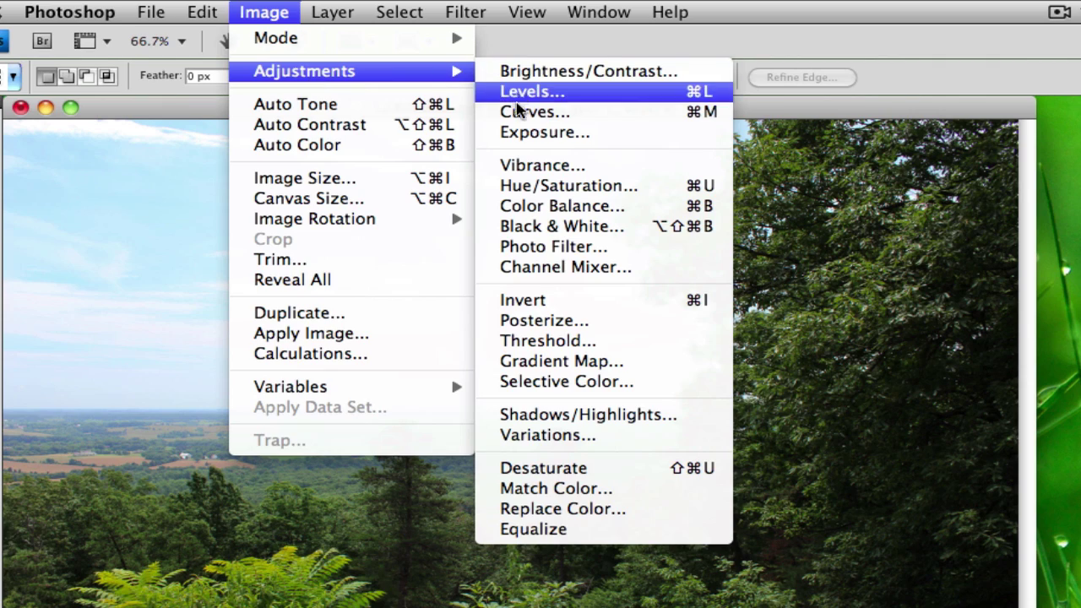
{"action": "left_click", "coordinate": [519, 110]}
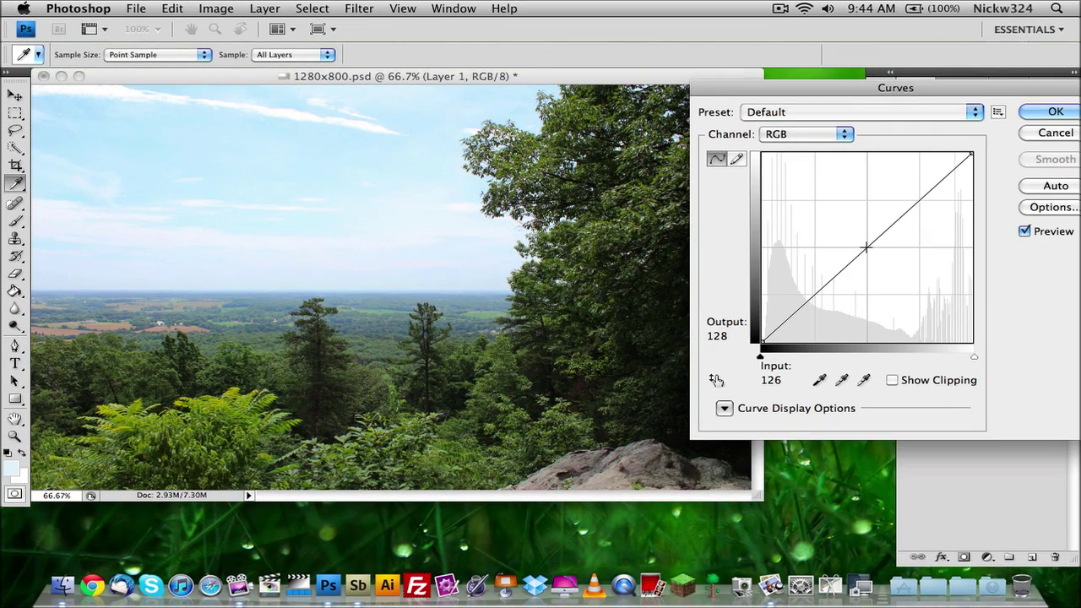
{"action": "left_click", "coordinate": [865, 246]}
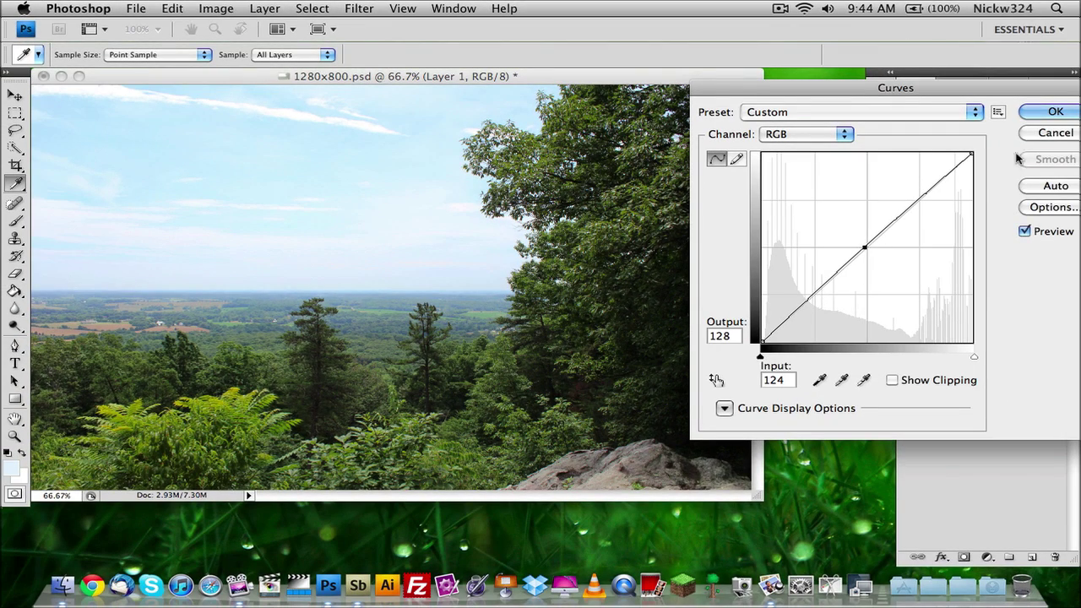
{"action": "left_click", "coordinate": [1055, 112]}
Nudge the Hue slightly right in Hue/Saturation for a bluer sky.
{"action": "left_click", "coordinate": [216, 8]}
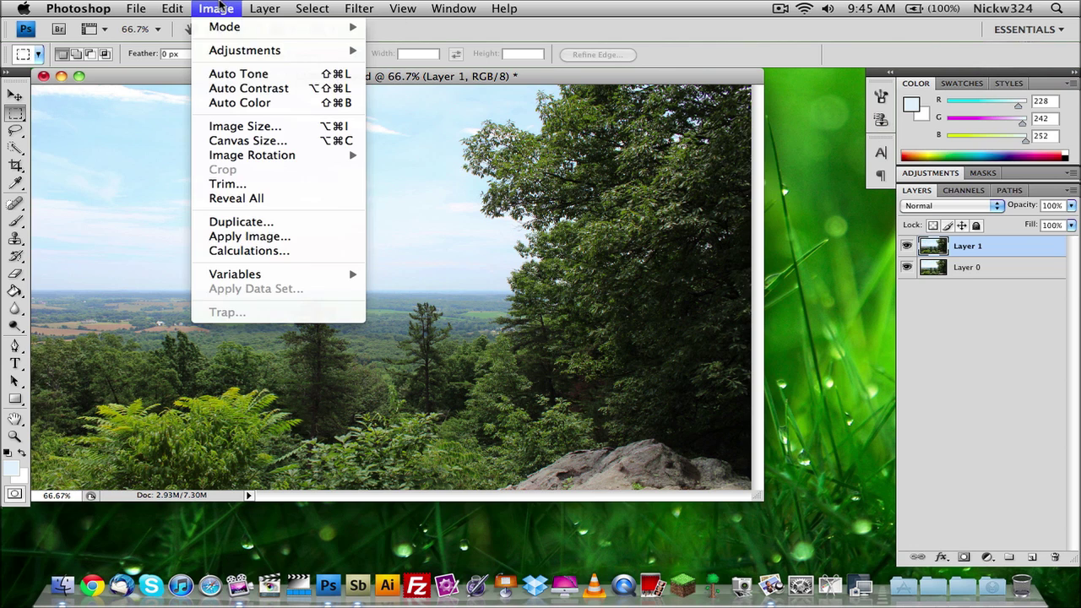
{"action": "mouse_move", "coordinate": [252, 53]}
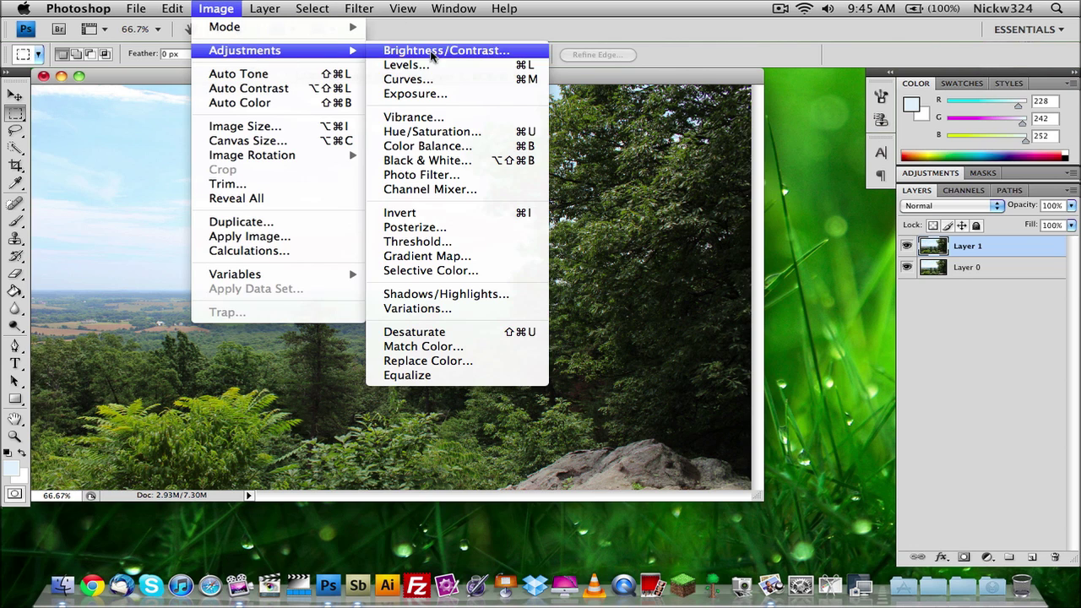
{"action": "left_click", "coordinate": [465, 133]}
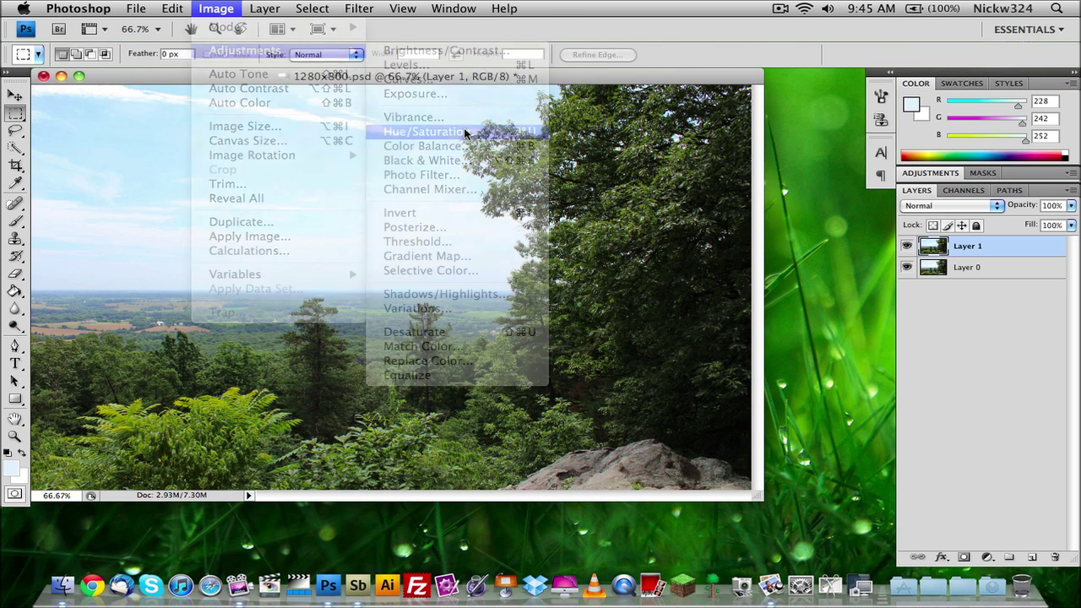
{"action": "left_click_drag", "start_coordinate": [691, 196], "coordinate": [703, 196]}
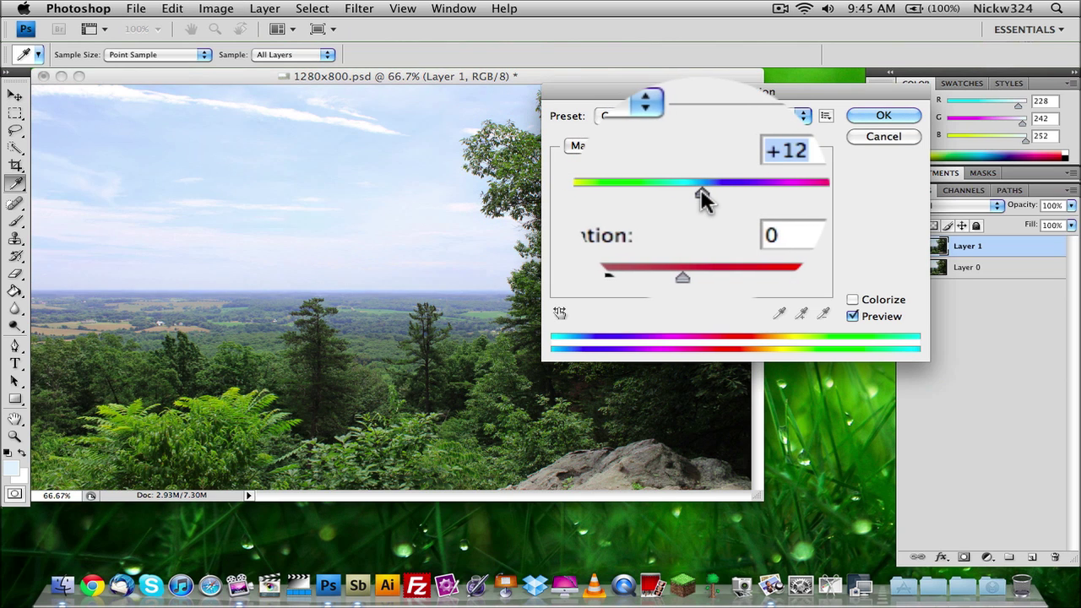
{"action": "left_click", "coordinate": [877, 119]}
{"action": "key", "text": "m"}
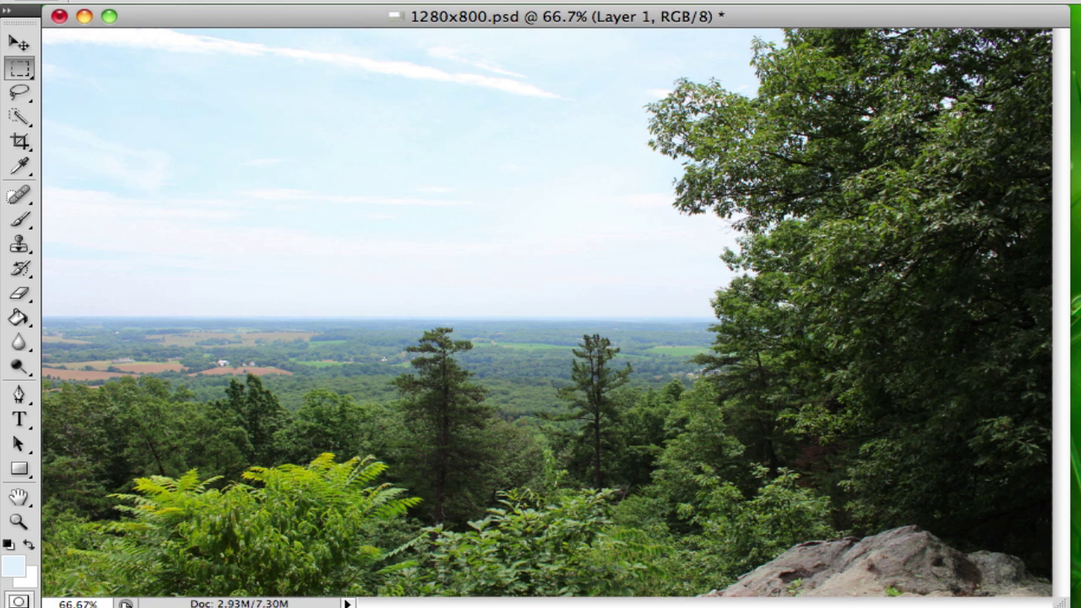
{"action": "key", "text": "super+shift+l"}
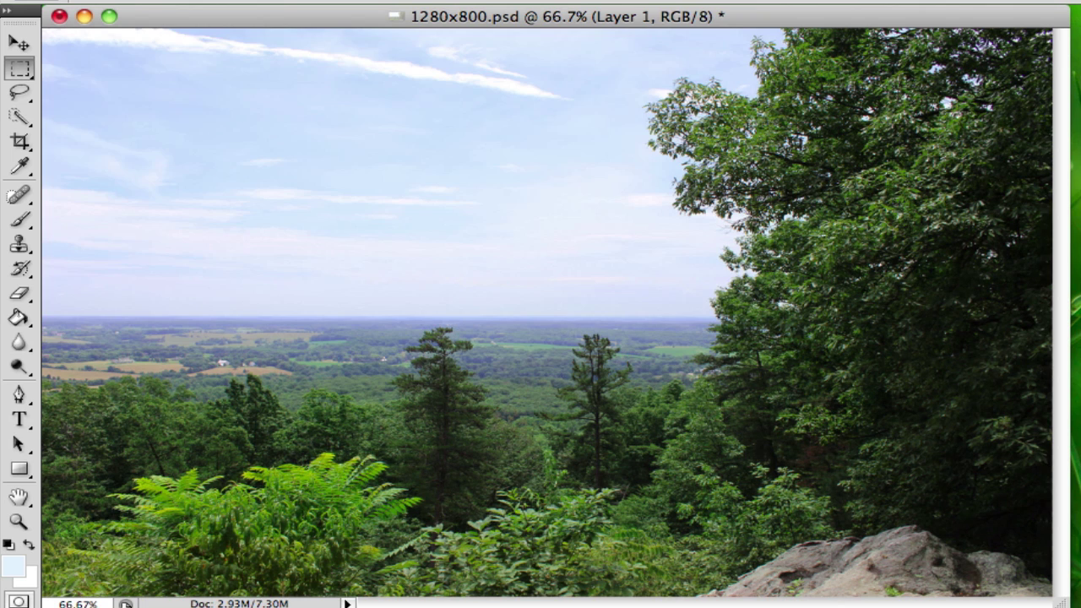
{"action": "key", "text": "super+z"}
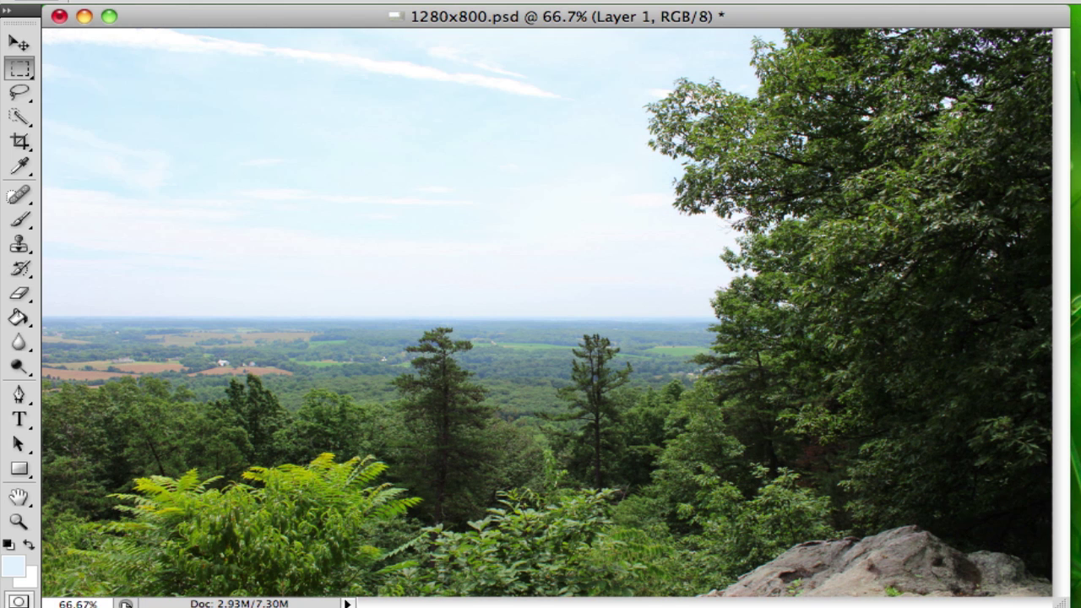
{"action": "key", "text": "super+z"}
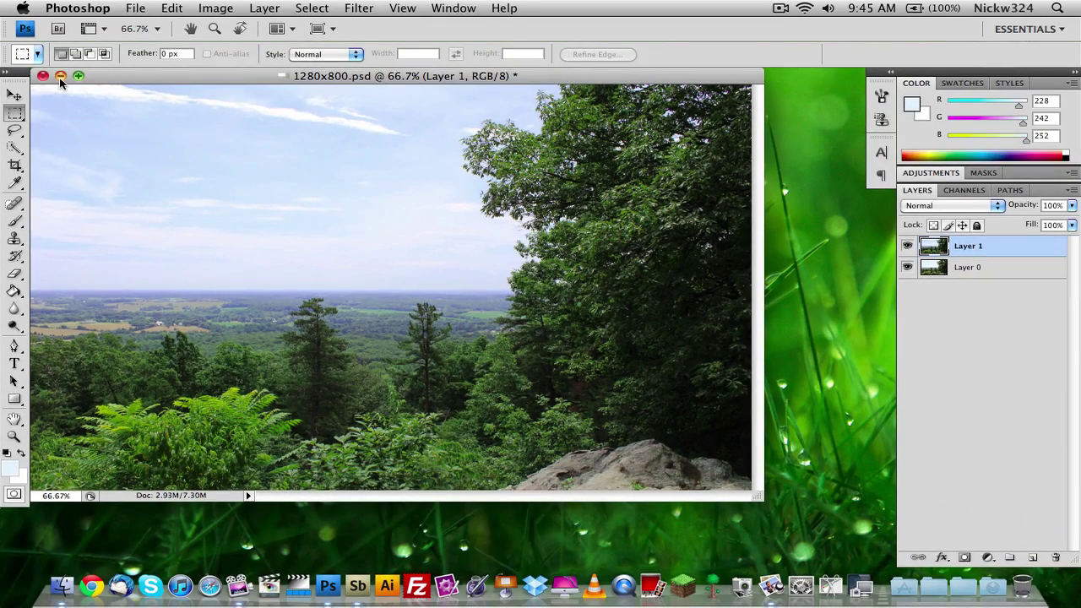
Minimize the photo document window to reveal the desktop files.
{"action": "left_click", "coordinate": [60, 76]}
{"action": "left_click", "coordinate": [364, 228]}
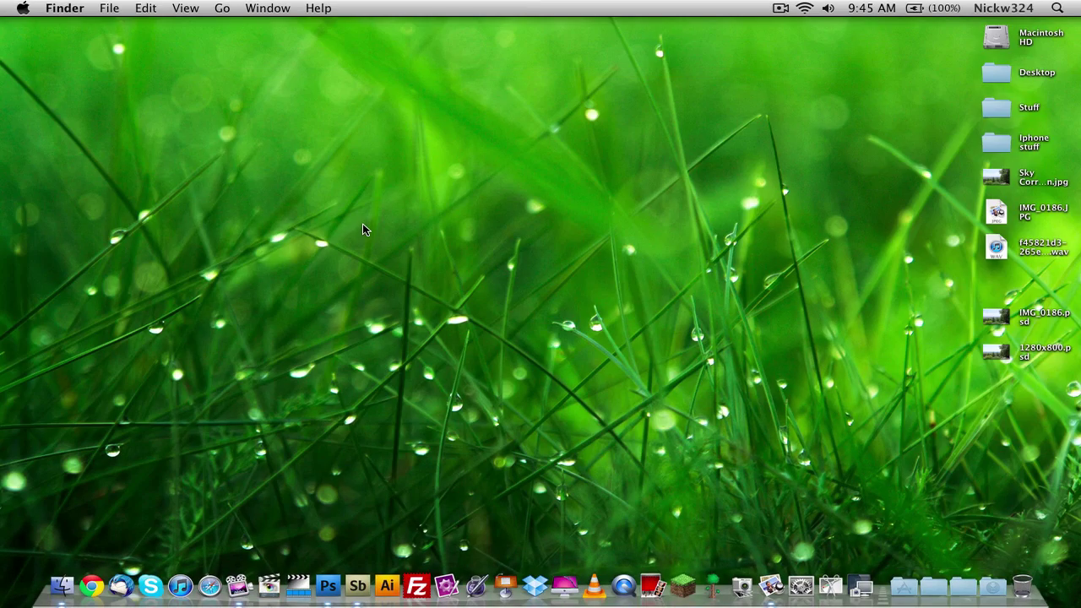